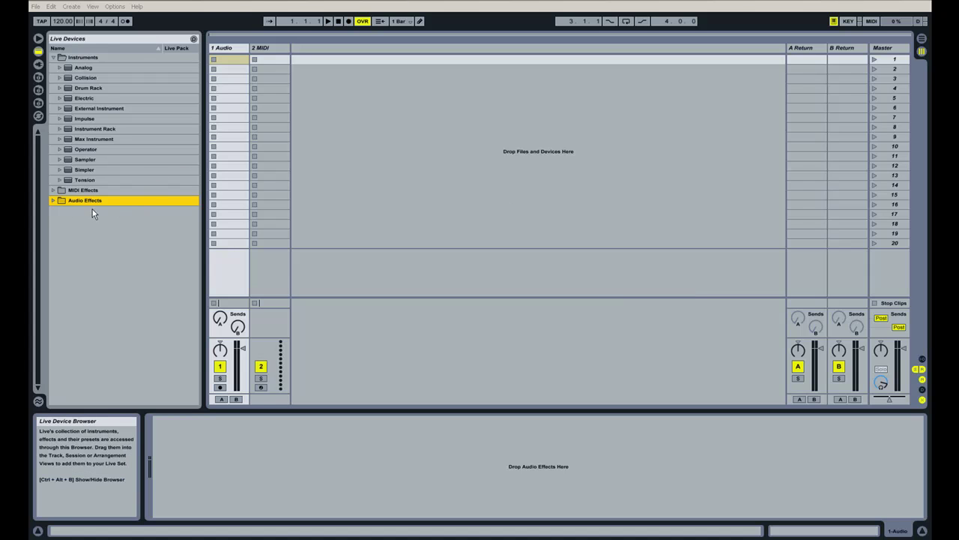
Load a Limiter from the Audio Effects list onto the Master track
{"action": "left_click", "coordinate": [55, 201]}
{"action": "scroll", "coordinate": [129, 285], "scroll_direction": "down", "scroll_amount": 3}
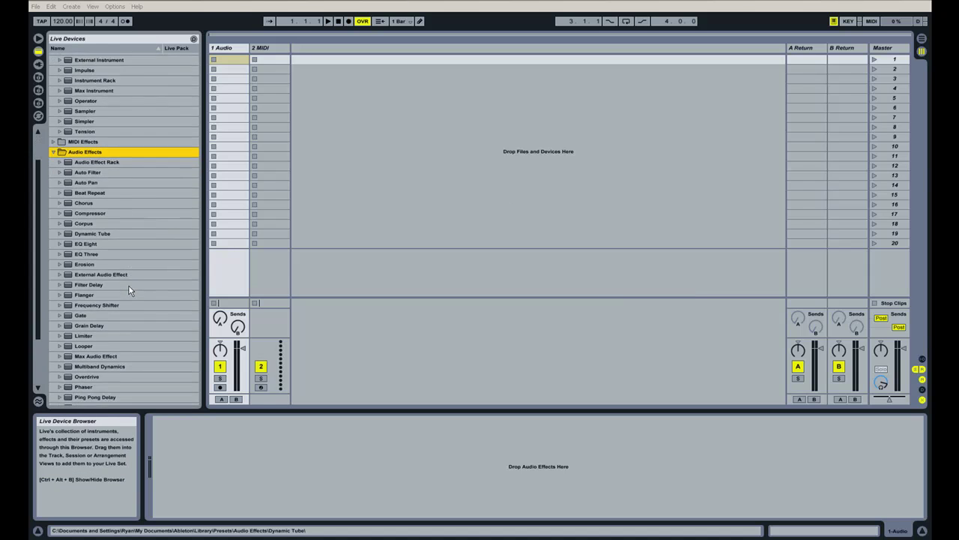
{"action": "left_click", "coordinate": [120, 325]}
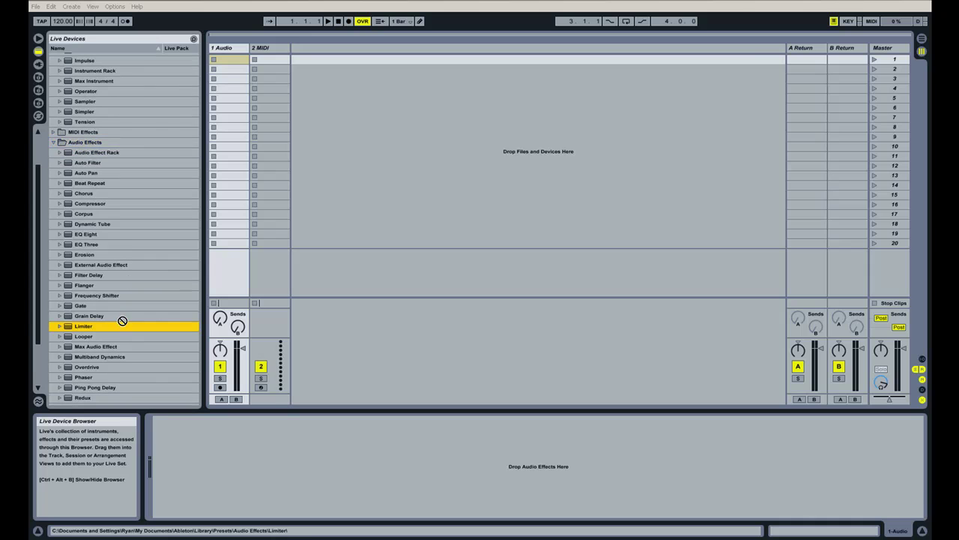
{"action": "left_click", "coordinate": [894, 48]}
{"action": "key", "text": "Return"}
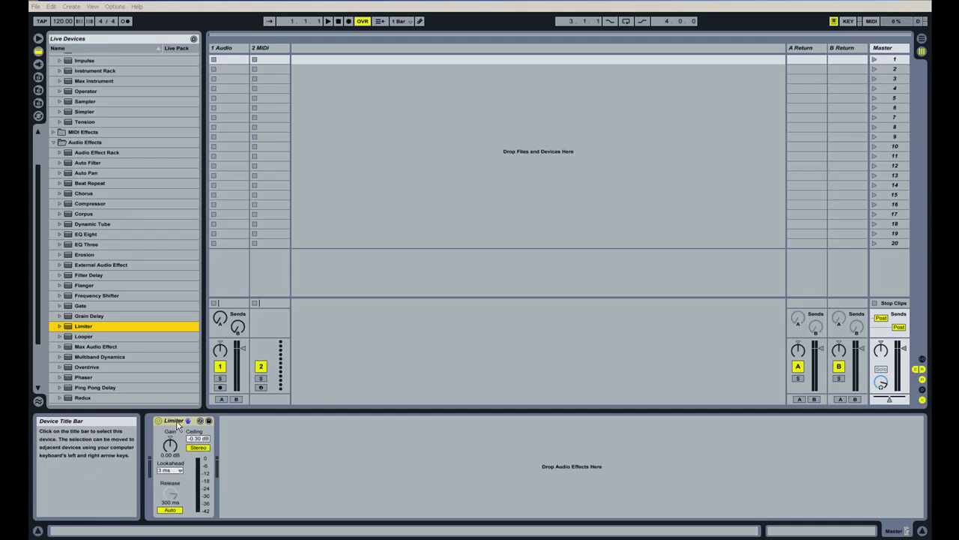
{"action": "left_click", "coordinate": [55, 141]}
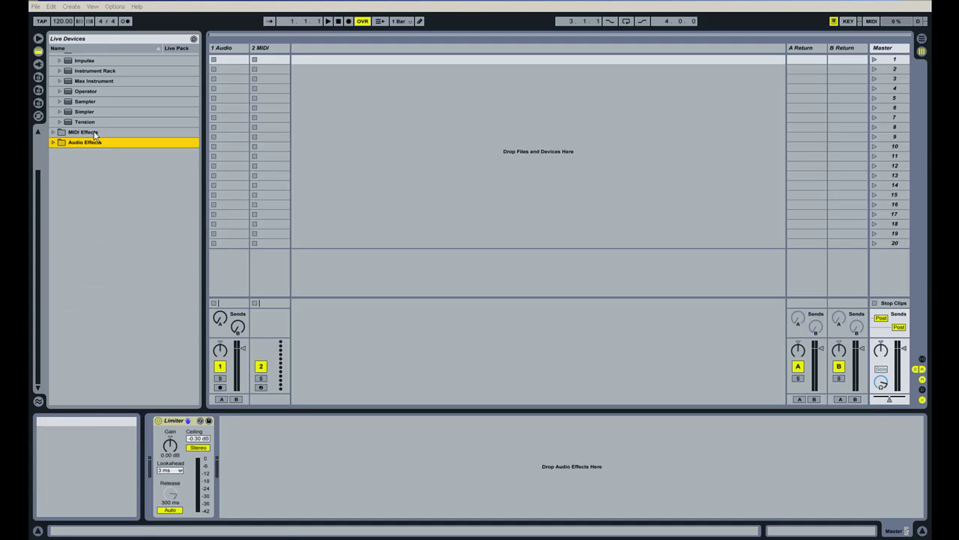
Place a Drum Rack on the 2 MIDI track and delete the unused 1 Audio track
{"action": "left_click", "coordinate": [38, 89]}
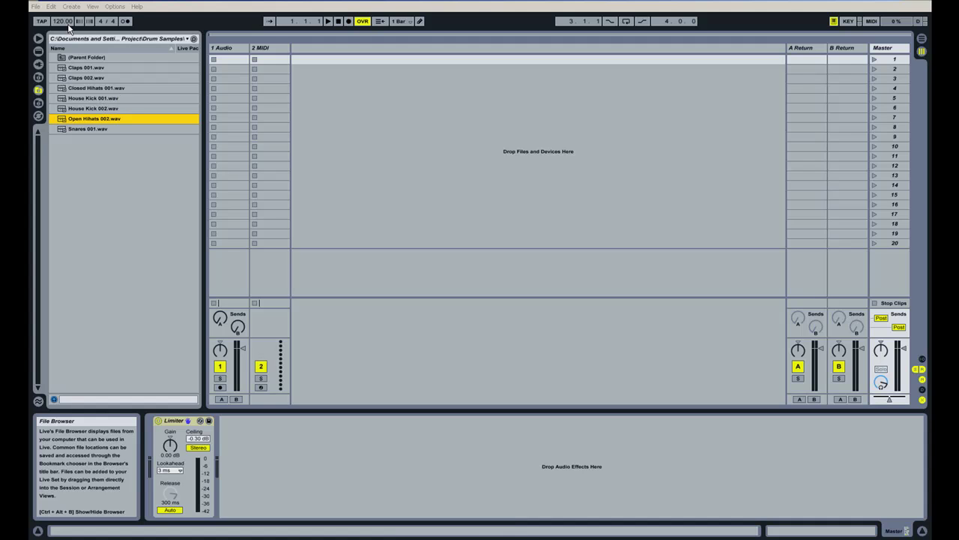
{"action": "left_click", "coordinate": [39, 52]}
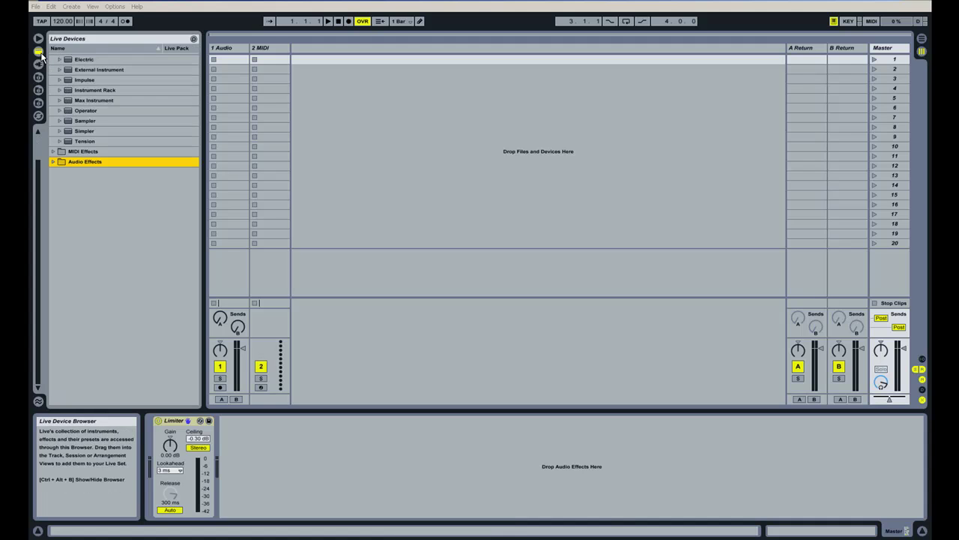
{"action": "scroll", "coordinate": [113, 95], "scroll_direction": "up", "scroll_amount": 2}
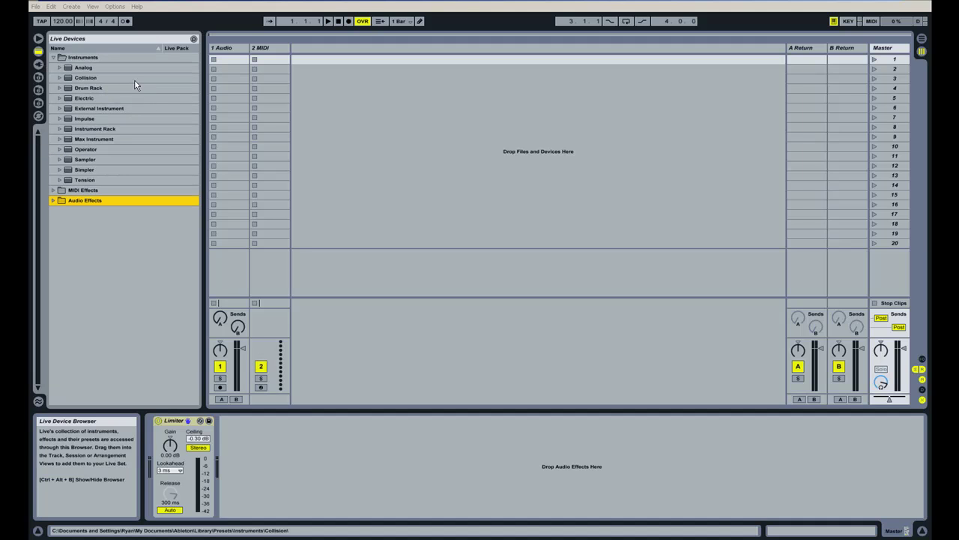
{"action": "left_click_drag", "start_coordinate": [84, 89], "coordinate": [277, 56]}
{"action": "left_click", "coordinate": [233, 49]}
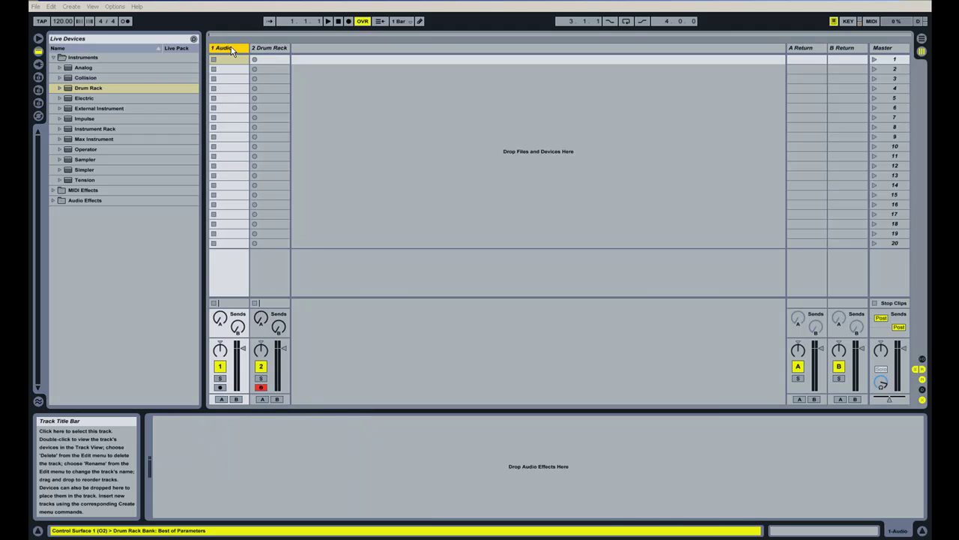
{"action": "key", "text": "Delete"}
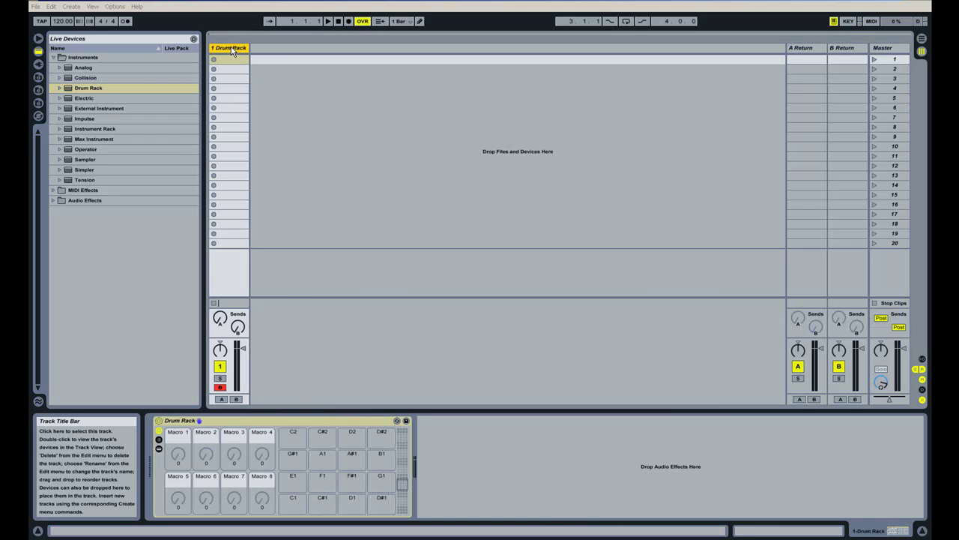
Load House Kick 001, Snares 001, Claps 001, Claps 002, Closed Hihats 001 and Open Hihats 002 onto pads C1–F#1
{"action": "left_click", "coordinate": [39, 90]}
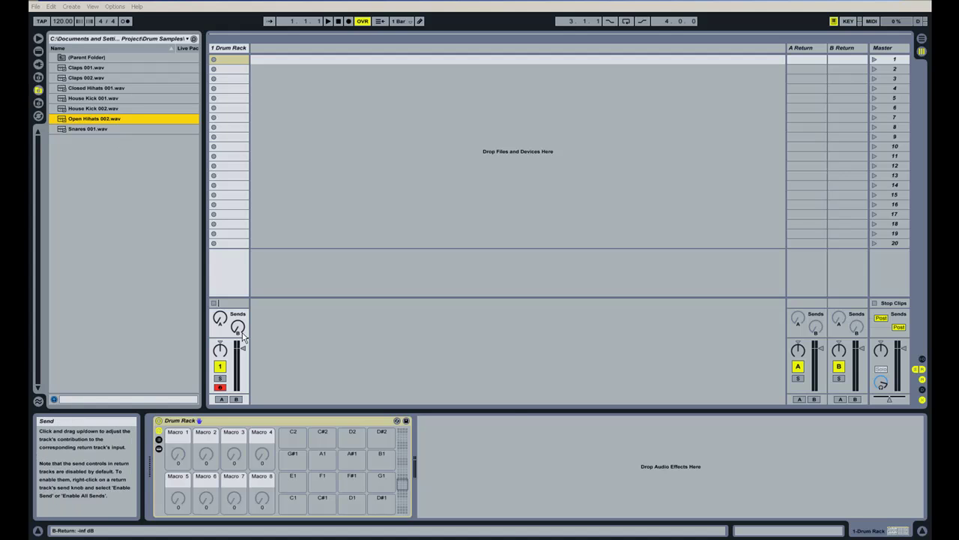
{"action": "left_click_drag", "start_coordinate": [93, 98], "coordinate": [323, 500]}
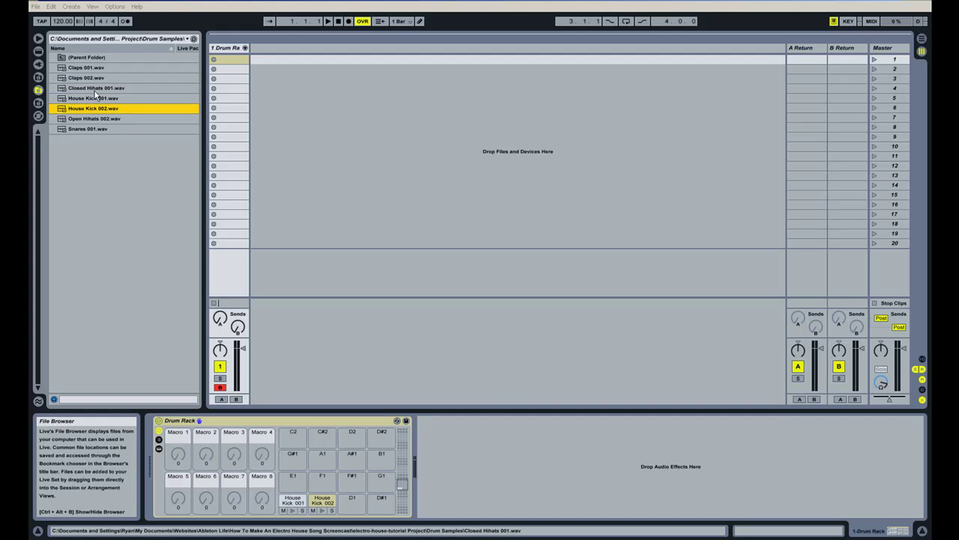
{"action": "left_click_drag", "start_coordinate": [86, 129], "coordinate": [352, 500]}
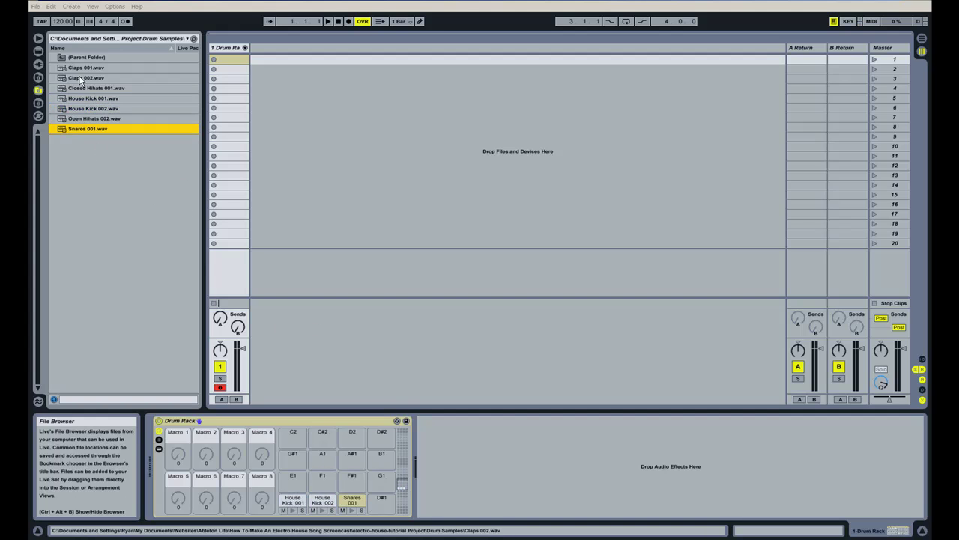
{"action": "left_click_drag", "start_coordinate": [87, 68], "coordinate": [381, 500]}
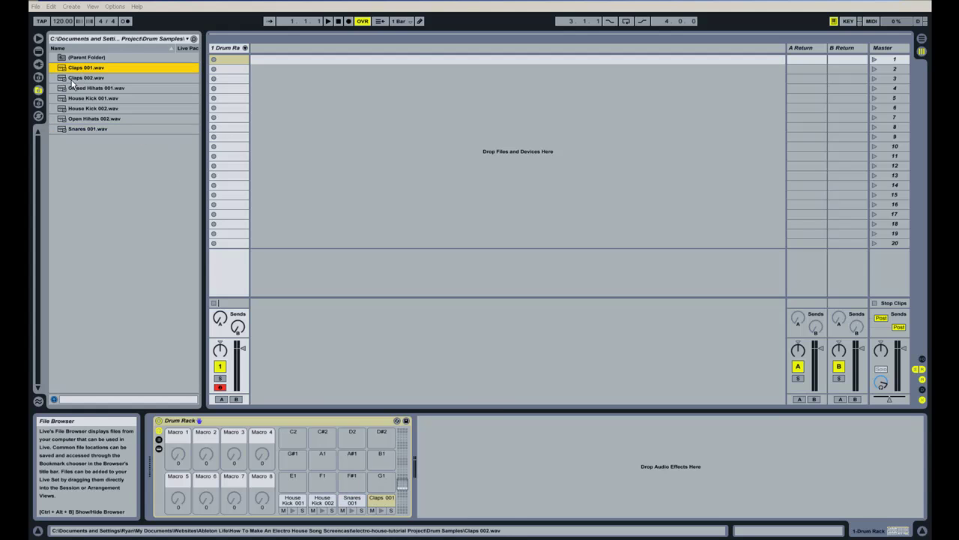
{"action": "left_click_drag", "start_coordinate": [87, 78], "coordinate": [299, 479]}
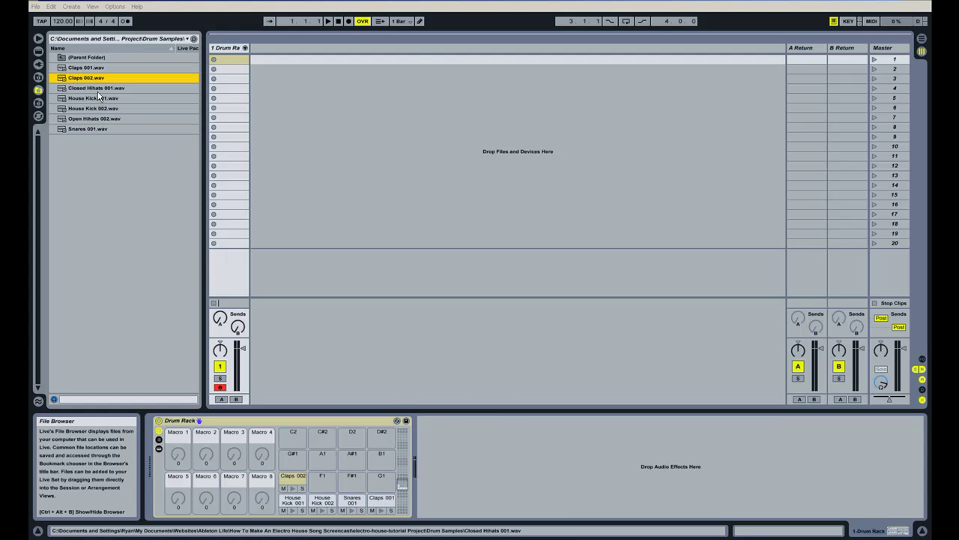
{"action": "left_click_drag", "start_coordinate": [96, 88], "coordinate": [324, 481]}
{"action": "left_click_drag", "start_coordinate": [93, 118], "coordinate": [351, 480]}
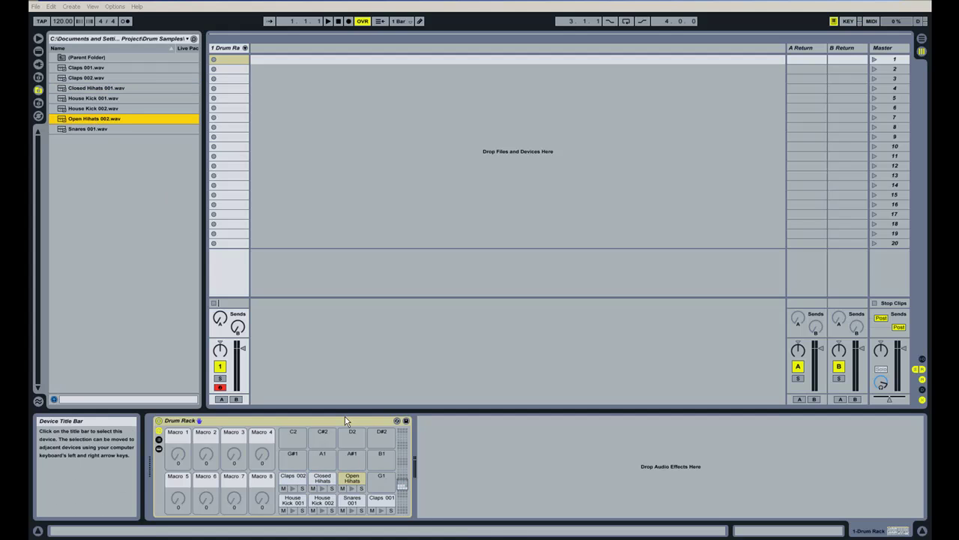
Give the kick and Snares 001 pads 60.0 s release and 100 % velocity sensitivity
{"action": "left_click", "coordinate": [159, 449]}
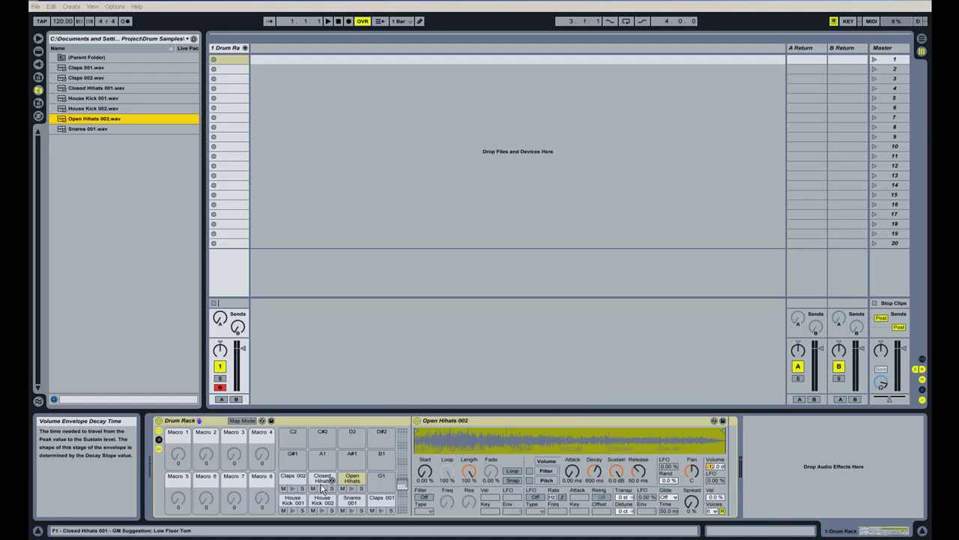
{"action": "left_click", "coordinate": [292, 503]}
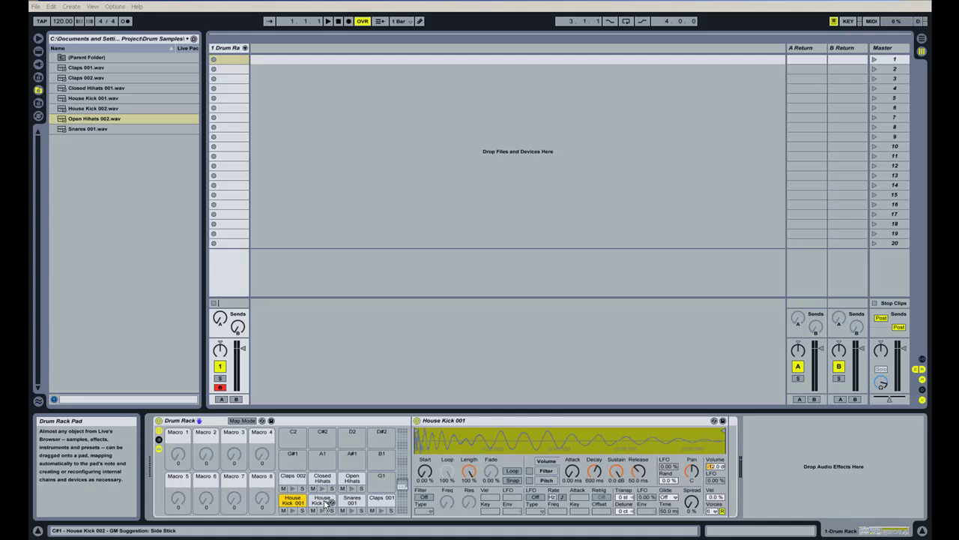
{"action": "left_click", "coordinate": [639, 470]}
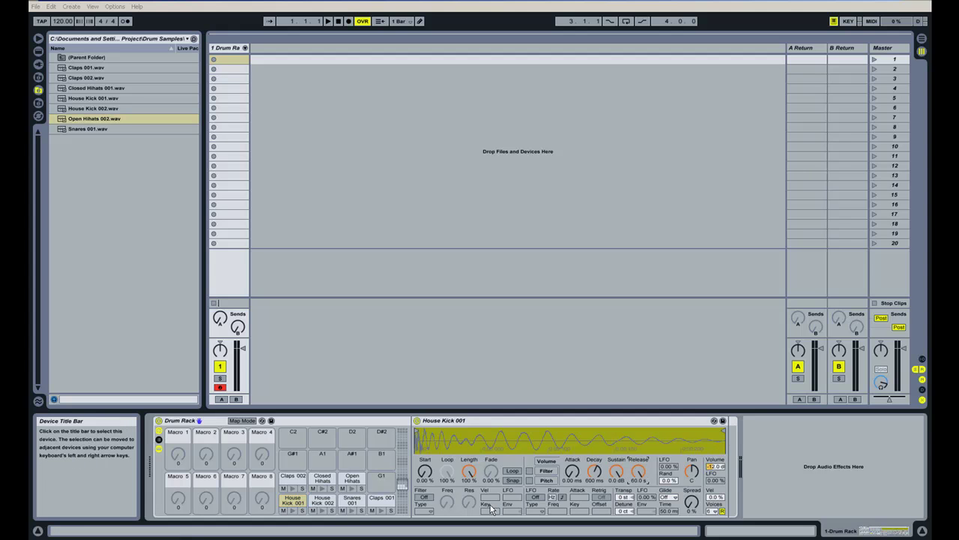
{"action": "left_click", "coordinate": [324, 500]}
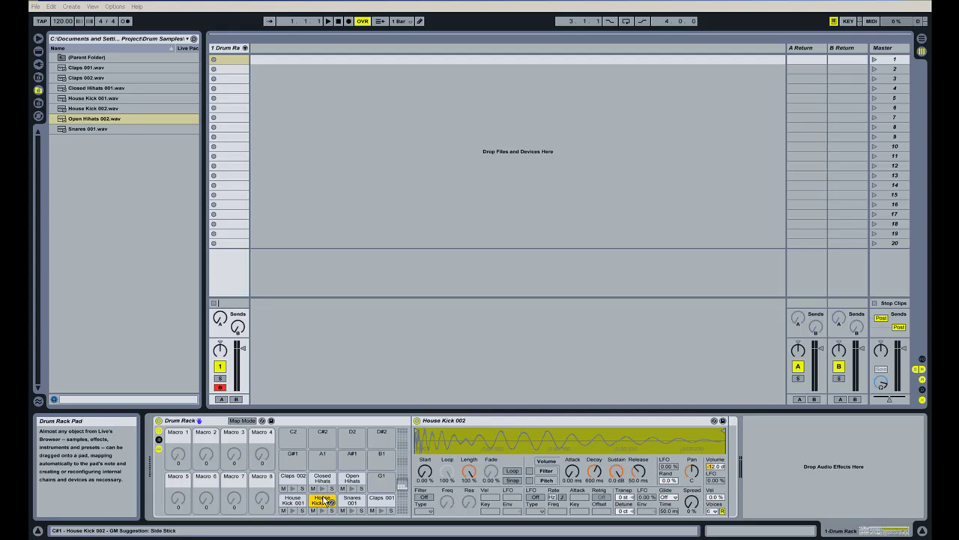
{"action": "left_click_drag", "start_coordinate": [716, 497], "coordinate": [715, 465]}
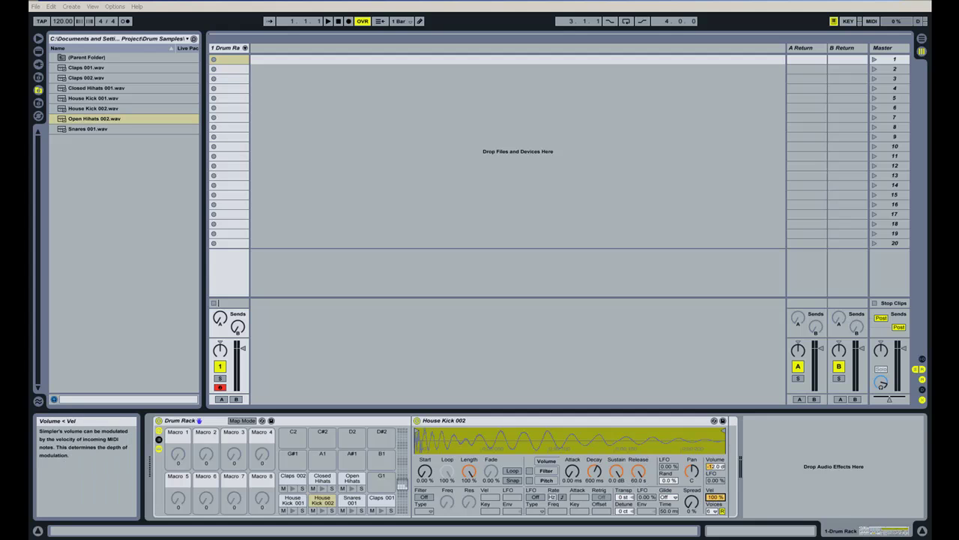
{"action": "left_click", "coordinate": [352, 500]}
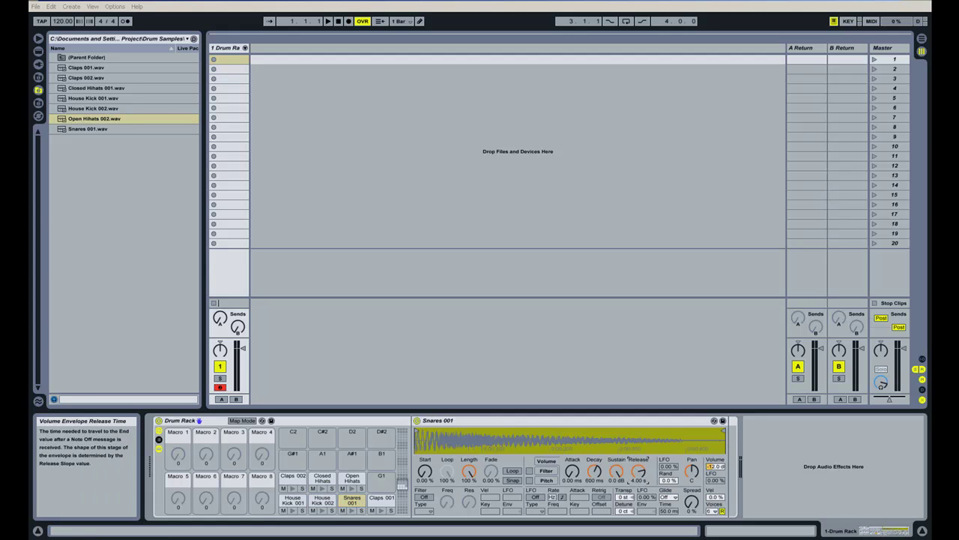
{"action": "left_click_drag", "start_coordinate": [638, 471], "coordinate": [639, 434]}
{"action": "left_click_drag", "start_coordinate": [716, 497], "coordinate": [716, 465]}
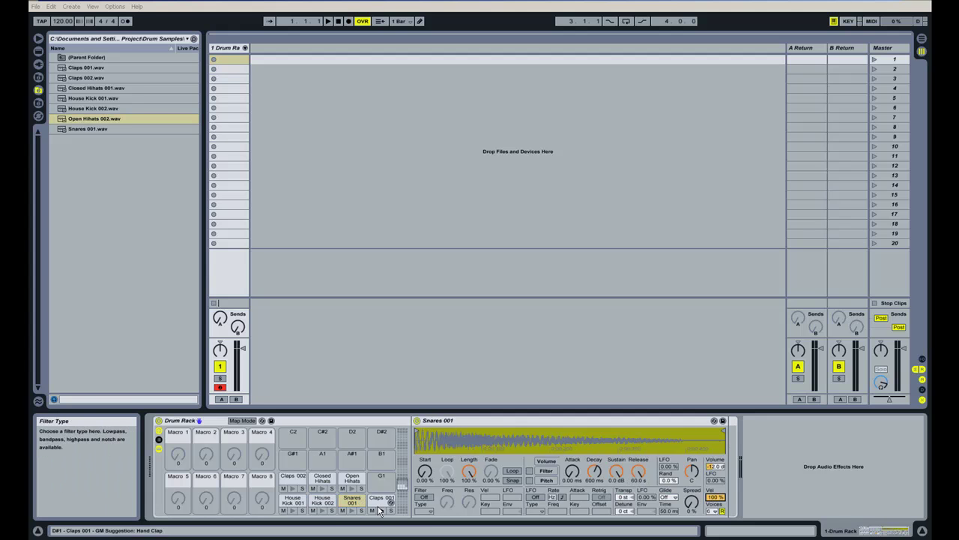
Give Claps 002 and the open hi-hat 60.0 s release and 100 % velocity sensitivity, then disarm the track
{"action": "left_click", "coordinate": [380, 508]}
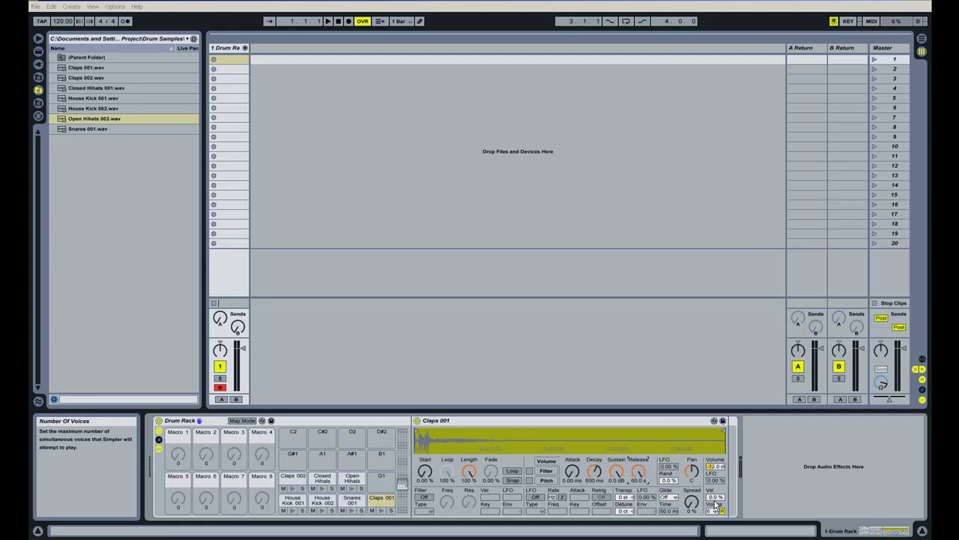
{"action": "left_click", "coordinate": [293, 477]}
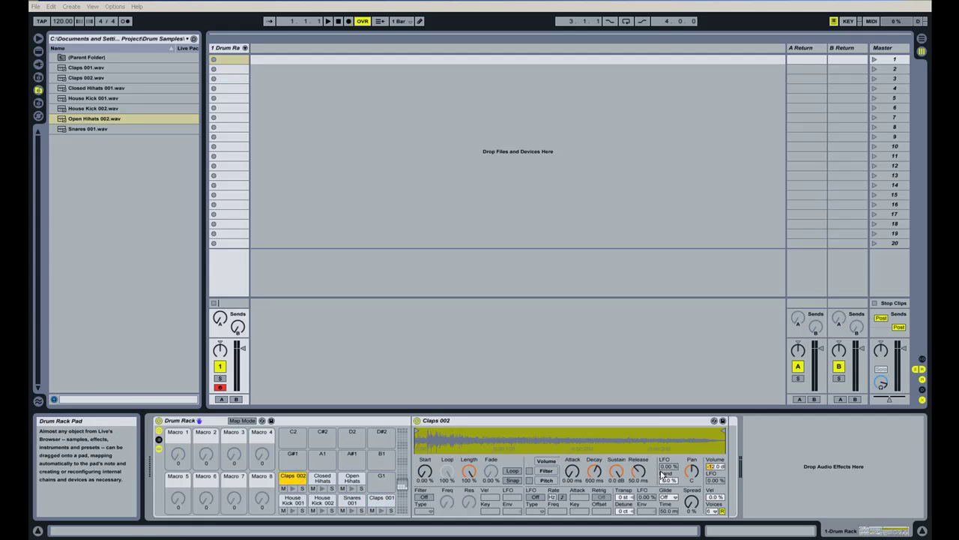
{"action": "left_click_drag", "start_coordinate": [639, 471], "coordinate": [639, 435]}
{"action": "left_click_drag", "start_coordinate": [715, 497], "coordinate": [716, 464]}
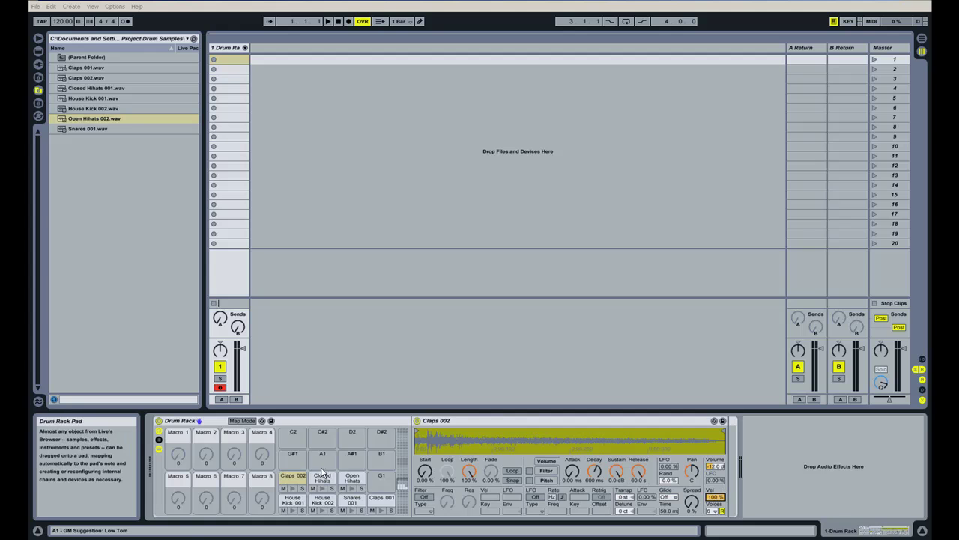
{"action": "left_click", "coordinate": [322, 477]}
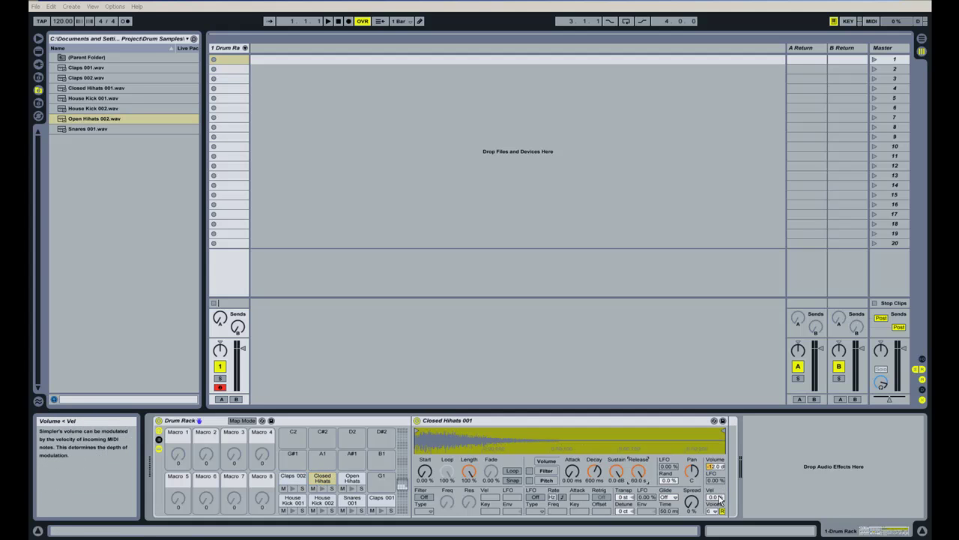
{"action": "left_click", "coordinate": [352, 479]}
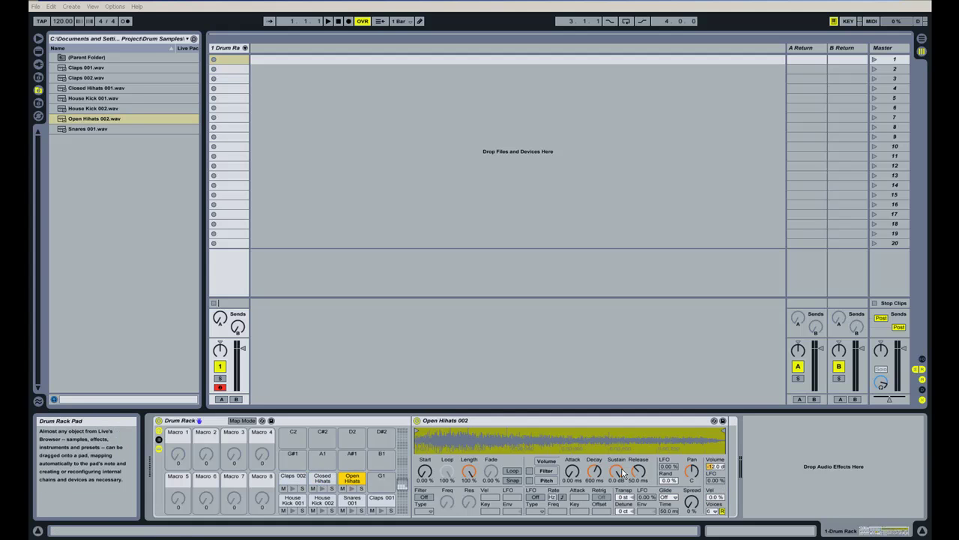
{"action": "left_click_drag", "start_coordinate": [638, 471], "coordinate": [638, 434]}
{"action": "left_click_drag", "start_coordinate": [716, 497], "coordinate": [716, 464]}
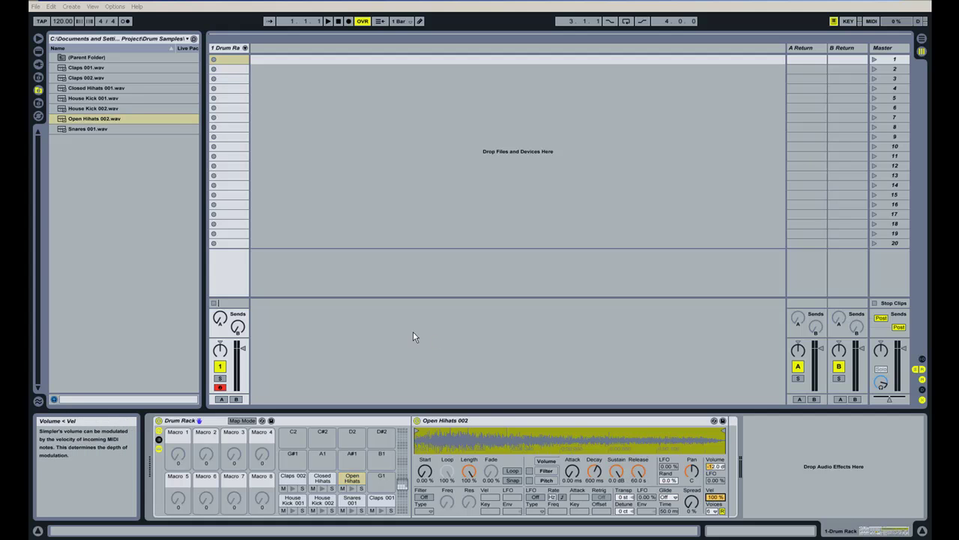
{"action": "left_click", "coordinate": [220, 388]}
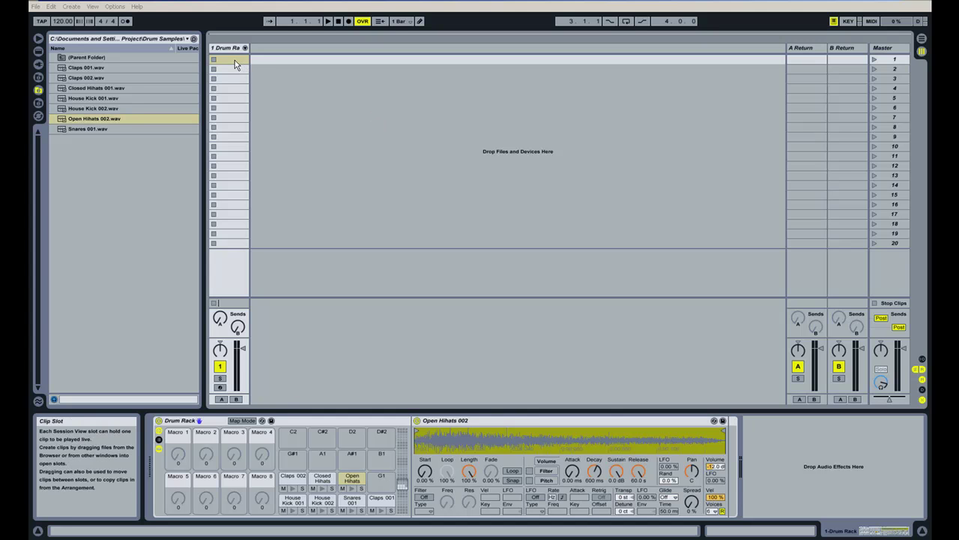
Create an empty one-bar MIDI clip in the first slot of 1 Drum Rack, shown in the note editor
{"action": "double_click", "coordinate": [234, 60]}
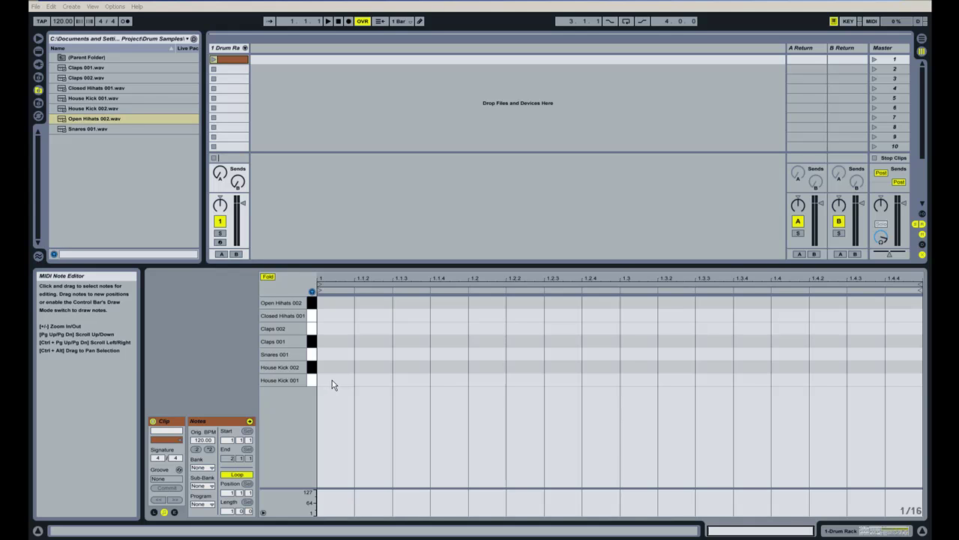
Draw House Kick 001 notes at 1, 1.2, 1.3 and 1.4, then select the kick notes
{"action": "double_click", "coordinate": [332, 380]}
{"action": "double_click", "coordinate": [490, 380]}
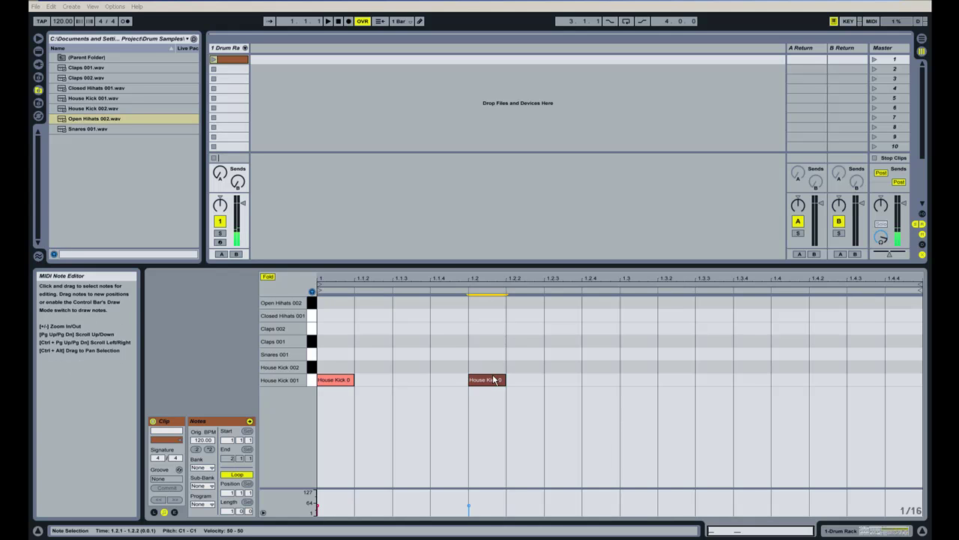
{"action": "double_click", "coordinate": [641, 380]}
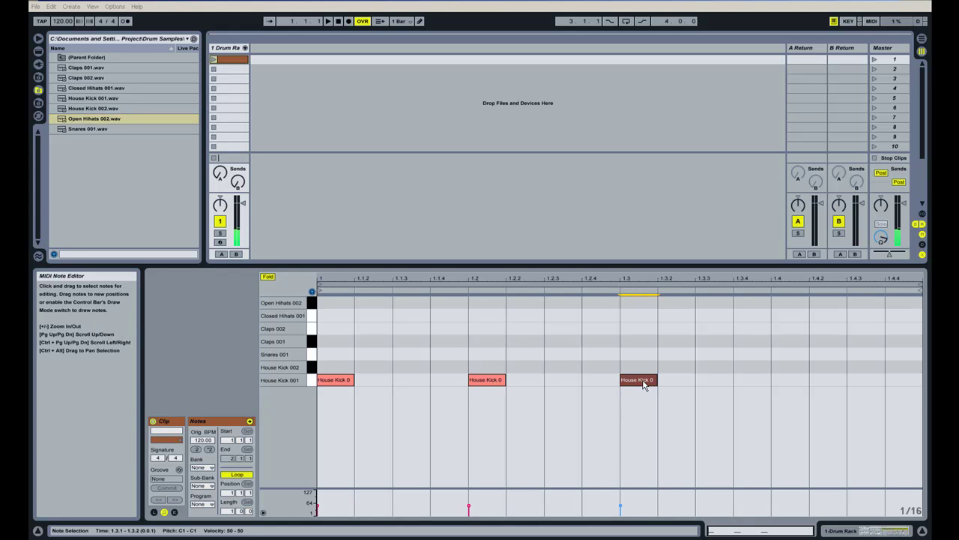
{"action": "double_click", "coordinate": [797, 382]}
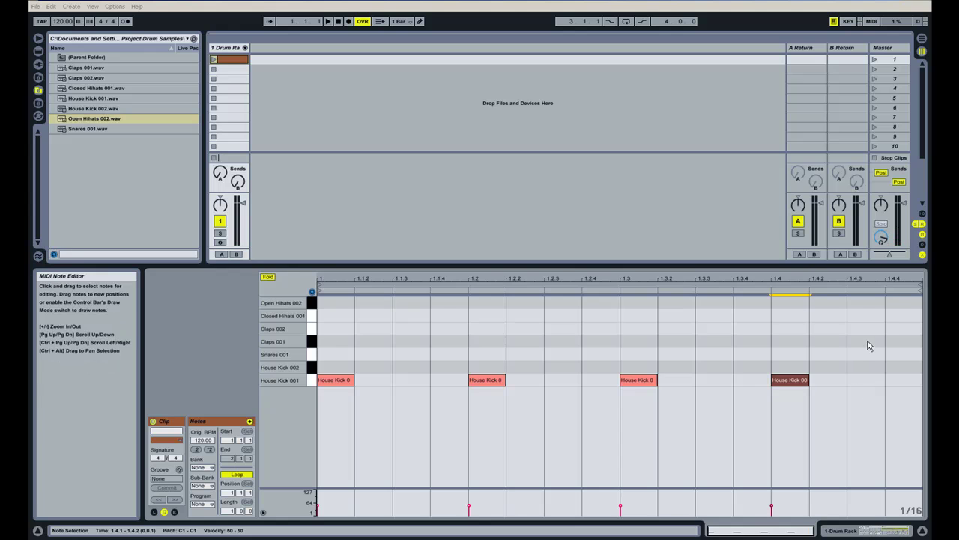
{"action": "left_click_drag", "start_coordinate": [868, 342], "coordinate": [700, 370]}
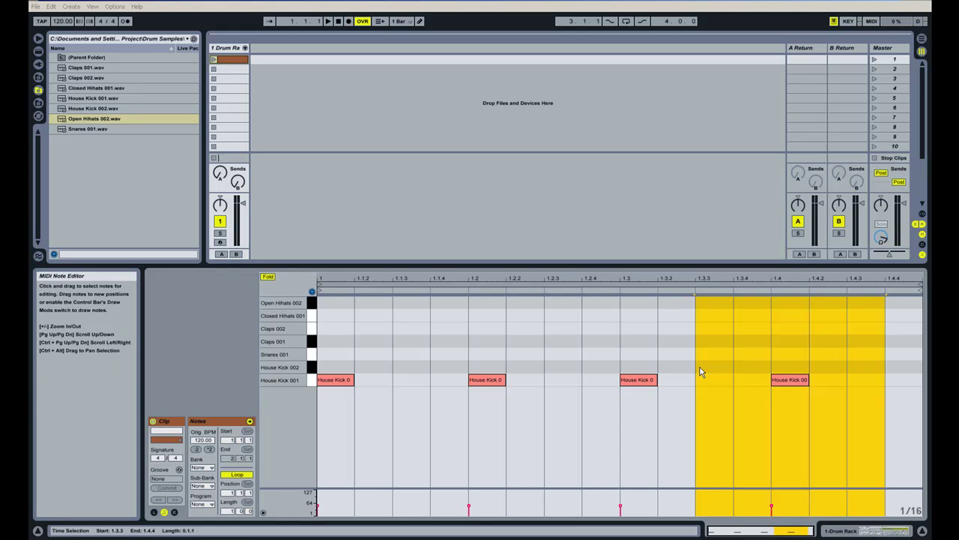
{"action": "left_click_drag", "start_coordinate": [848, 355], "coordinate": [337, 344]}
Copy the four House Kick 001 notes up into the House Kick 002 row
{"action": "left_click", "coordinate": [447, 363]}
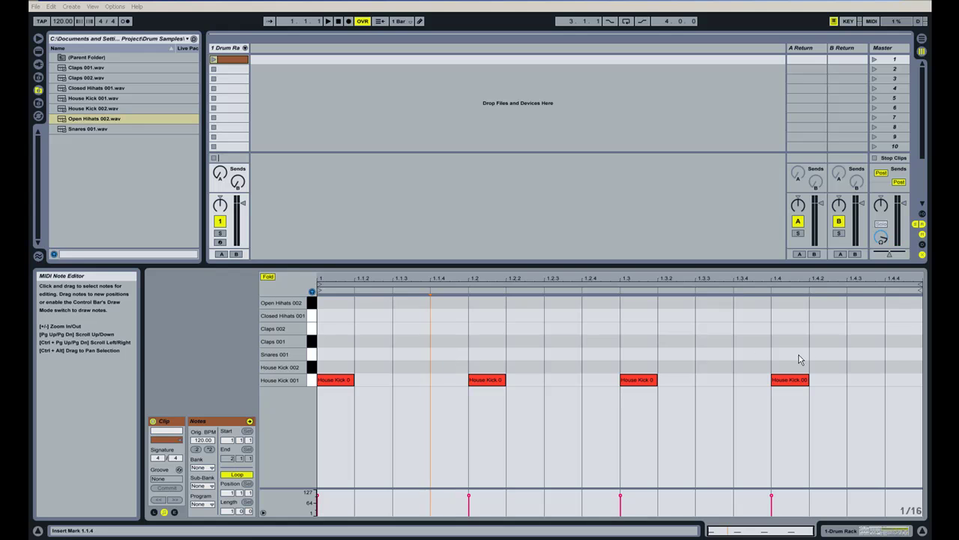
{"action": "left_click_drag", "start_coordinate": [890, 341], "coordinate": [322, 381]}
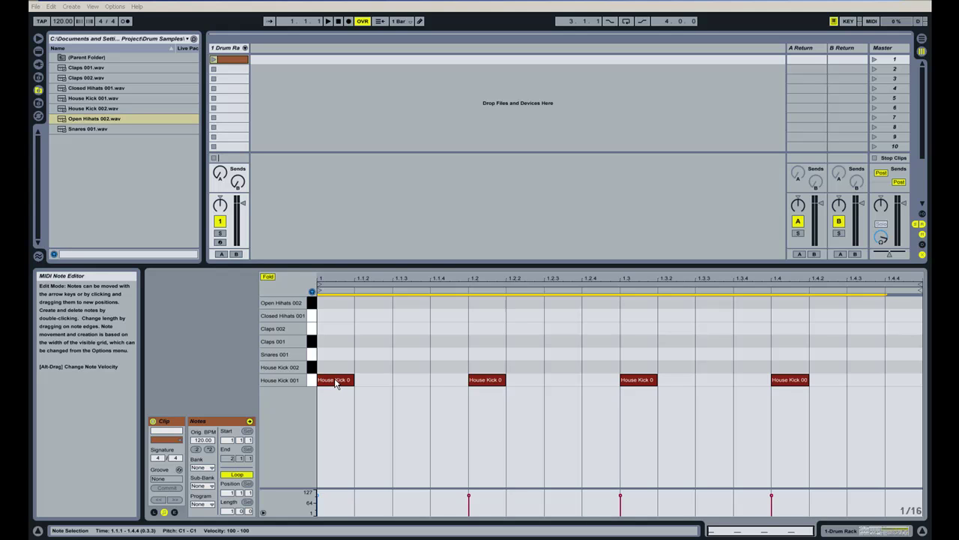
{"action": "left_click", "coordinate": [335, 382]}
{"action": "left_click_drag", "start_coordinate": [337, 383], "coordinate": [337, 371]}
{"action": "left_click", "coordinate": [417, 358]}
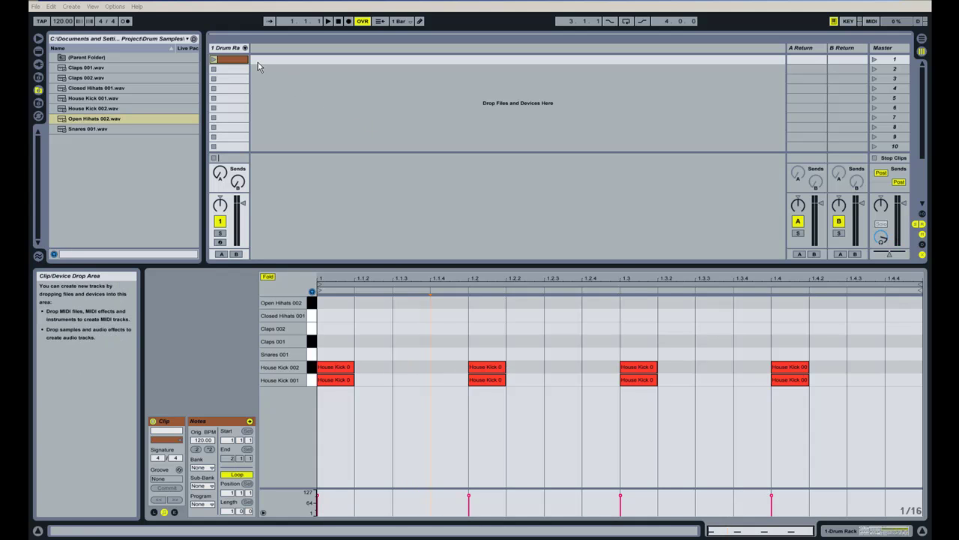
Launch and stop the drum clip to hear the layered kicks
{"action": "left_click", "coordinate": [213, 60]}
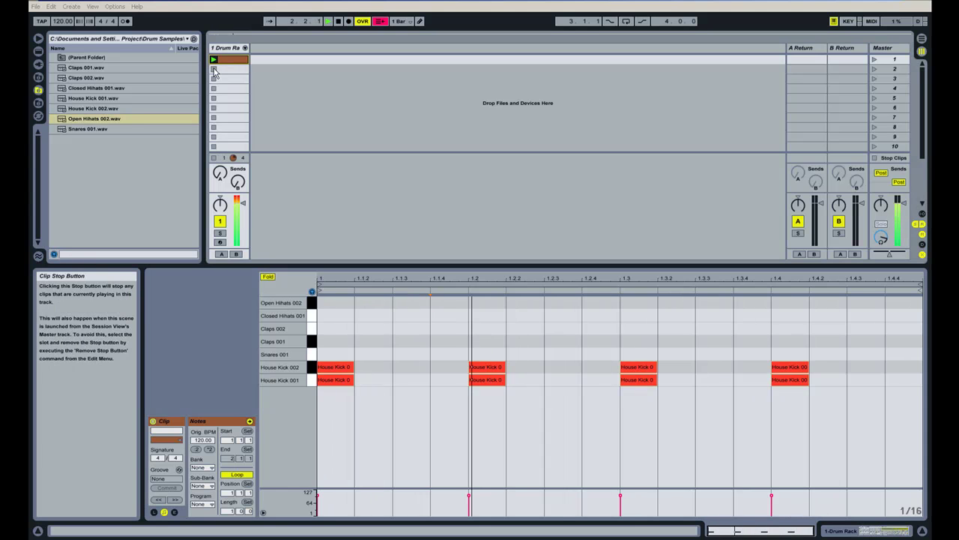
{"action": "left_click", "coordinate": [214, 71]}
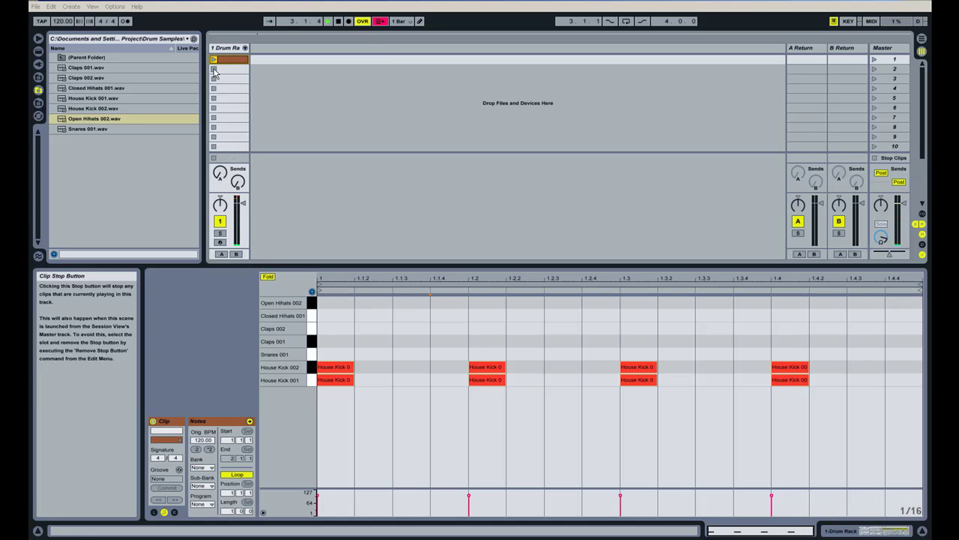
{"action": "left_click", "coordinate": [600, 347]}
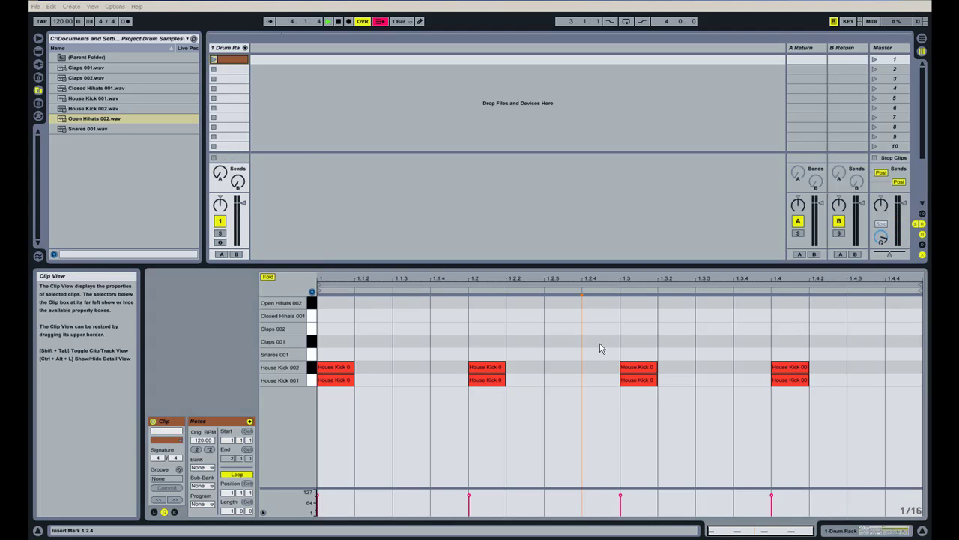
Copy the House Kick 002 hits on beats two and four into Snares 001, Claps 001 and Claps 002
{"action": "left_click", "coordinate": [486, 367]}
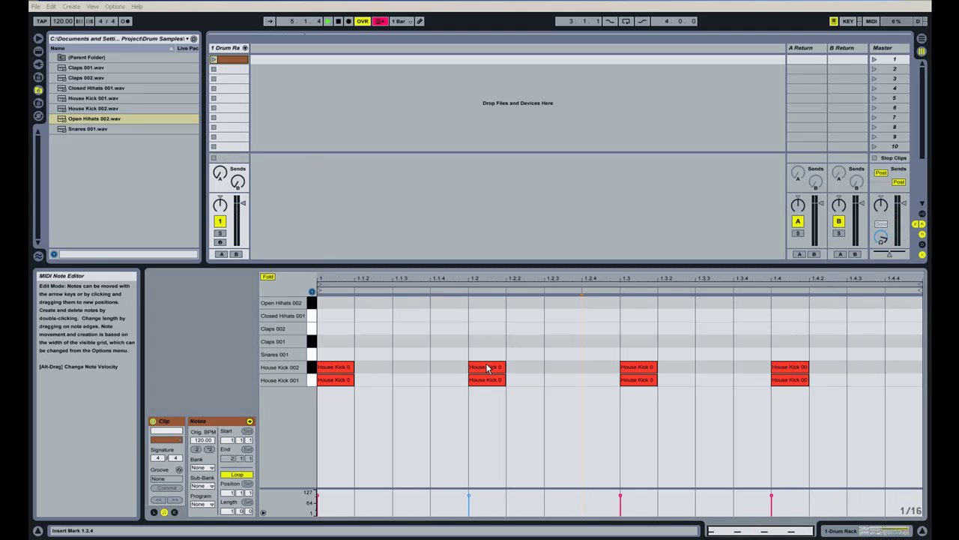
{"action": "left_click", "coordinate": [488, 368]}
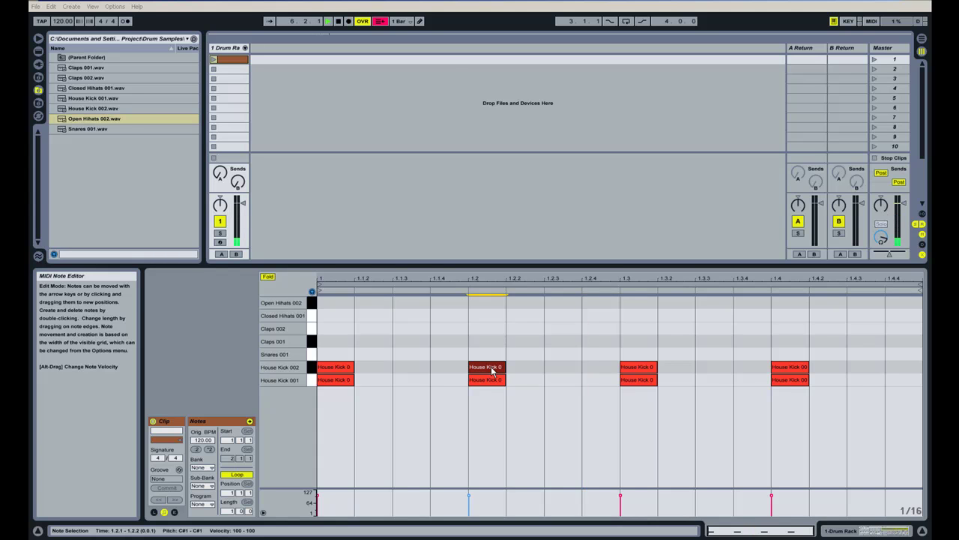
{"action": "left_click", "coordinate": [788, 369], "text": "shift"}
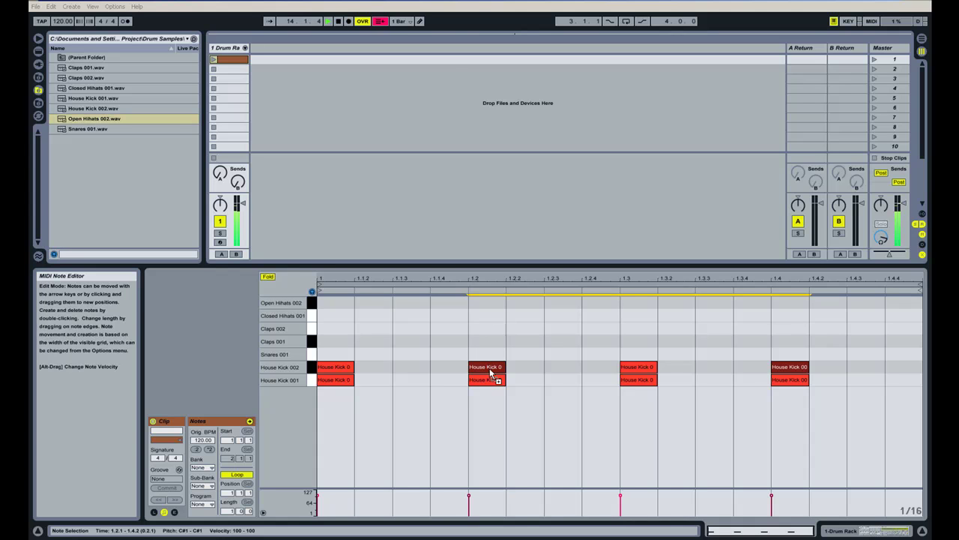
{"action": "left_click_drag", "start_coordinate": [489, 373], "coordinate": [491, 360]}
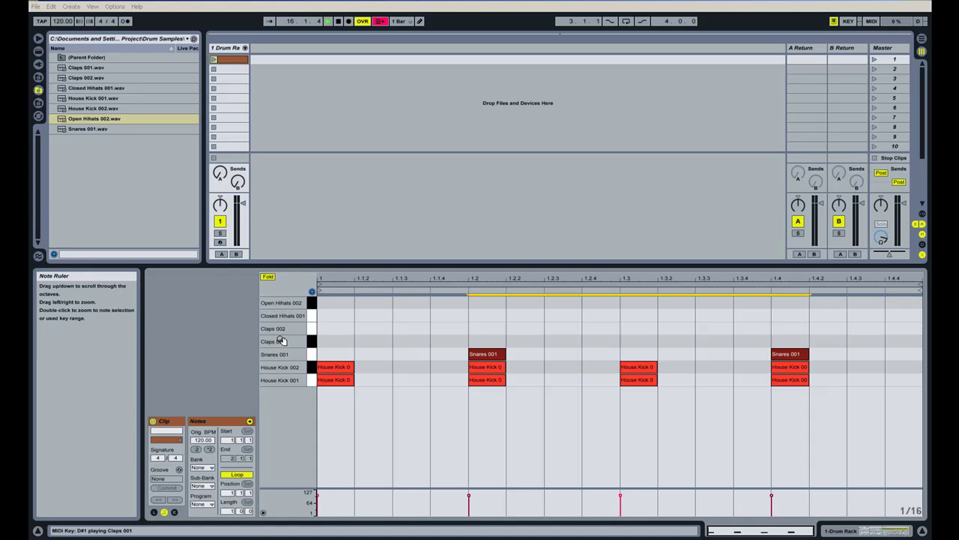
{"action": "left_click_drag", "start_coordinate": [489, 354], "coordinate": [495, 331]}
{"action": "left_click", "coordinate": [544, 340]}
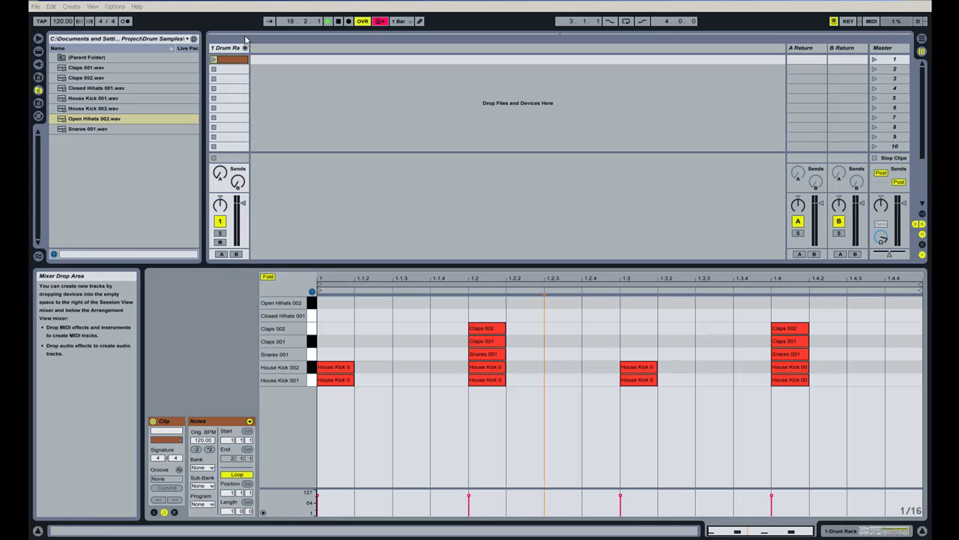
{"action": "left_click", "coordinate": [214, 61]}
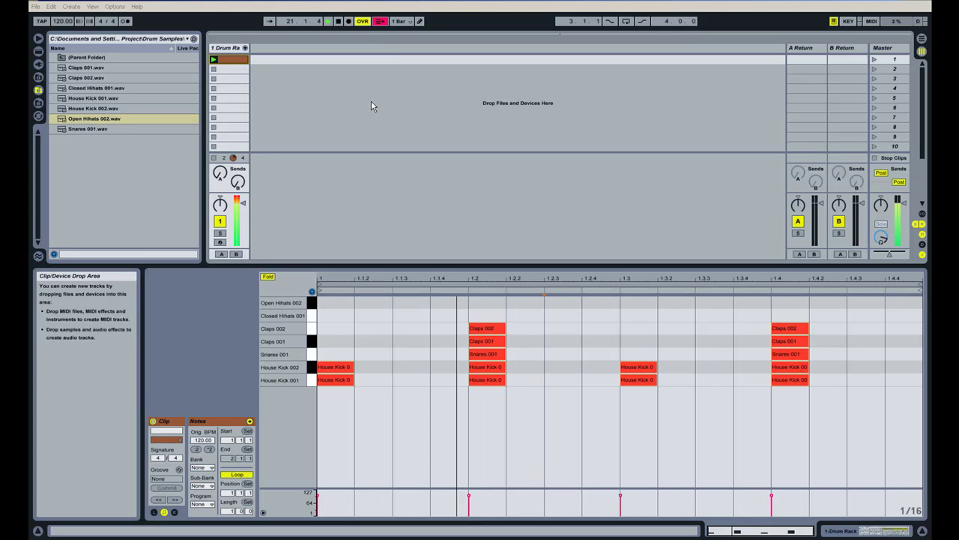
Stop playback and draw Closed Hihats 001 notes on all eight eighth notes of the bar
{"action": "left_click", "coordinate": [339, 21]}
{"action": "left_click", "coordinate": [339, 21]}
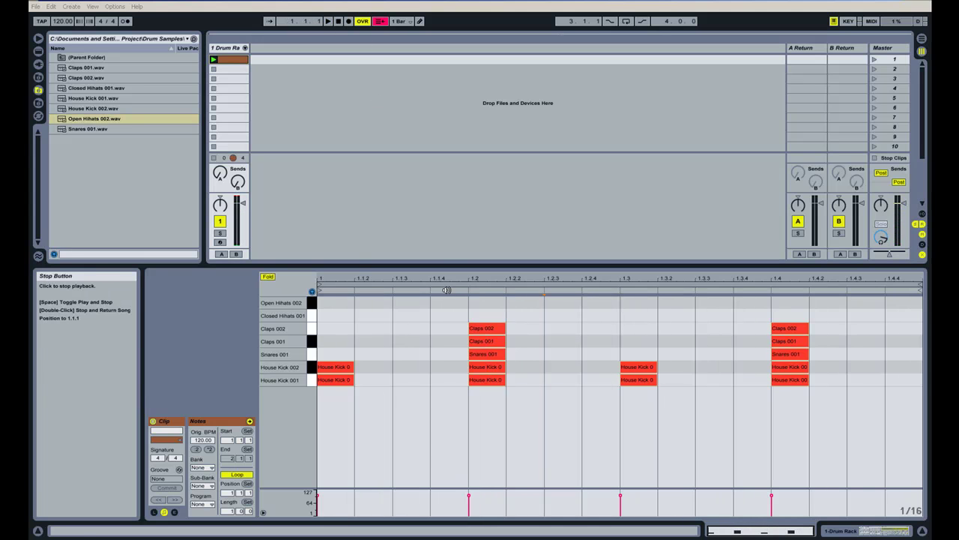
{"action": "double_click", "coordinate": [335, 321]}
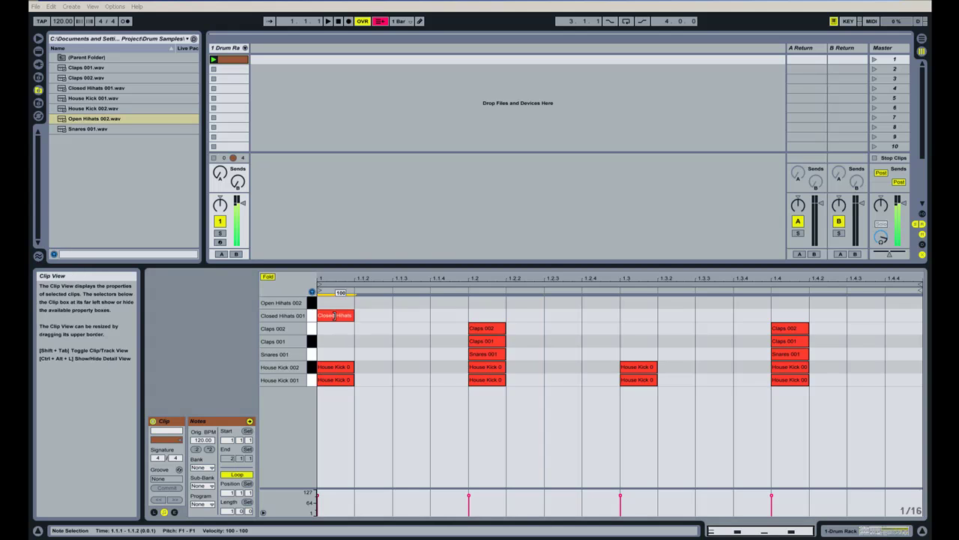
{"action": "double_click", "coordinate": [420, 318]}
{"action": "double_click", "coordinate": [487, 318]}
{"action": "double_click", "coordinate": [562, 318]}
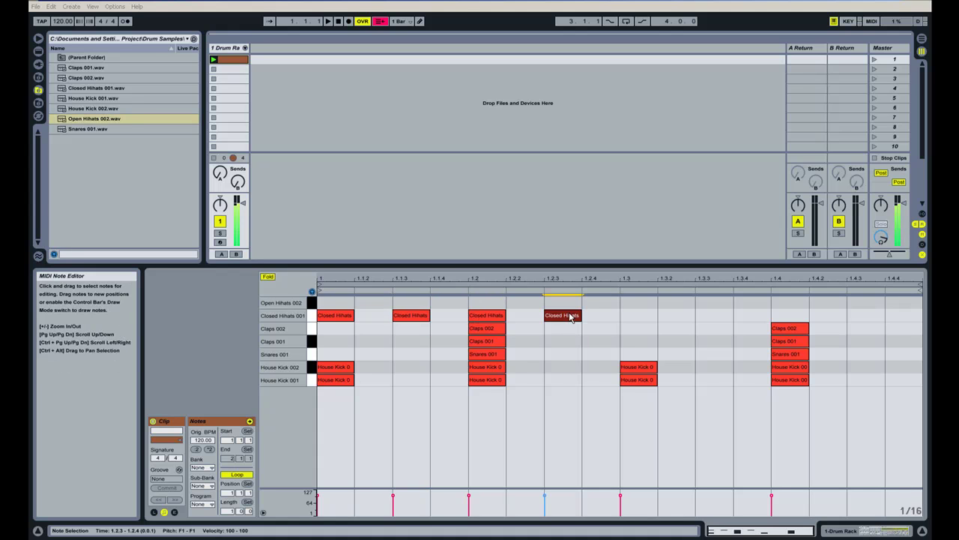
{"action": "double_click", "coordinate": [638, 319]}
{"action": "double_click", "coordinate": [712, 316]}
{"action": "double_click", "coordinate": [785, 318]}
{"action": "double_click", "coordinate": [868, 316]}
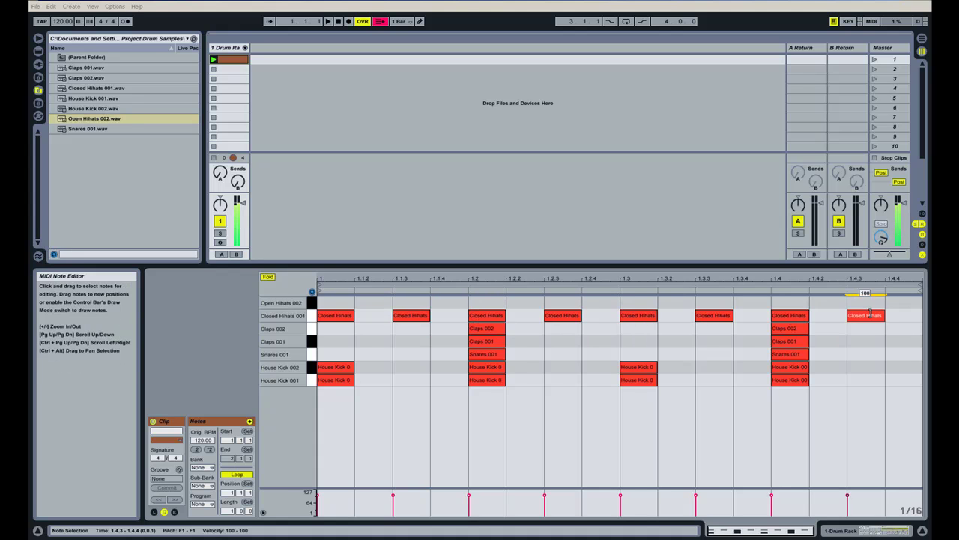
{"action": "left_click", "coordinate": [811, 317]}
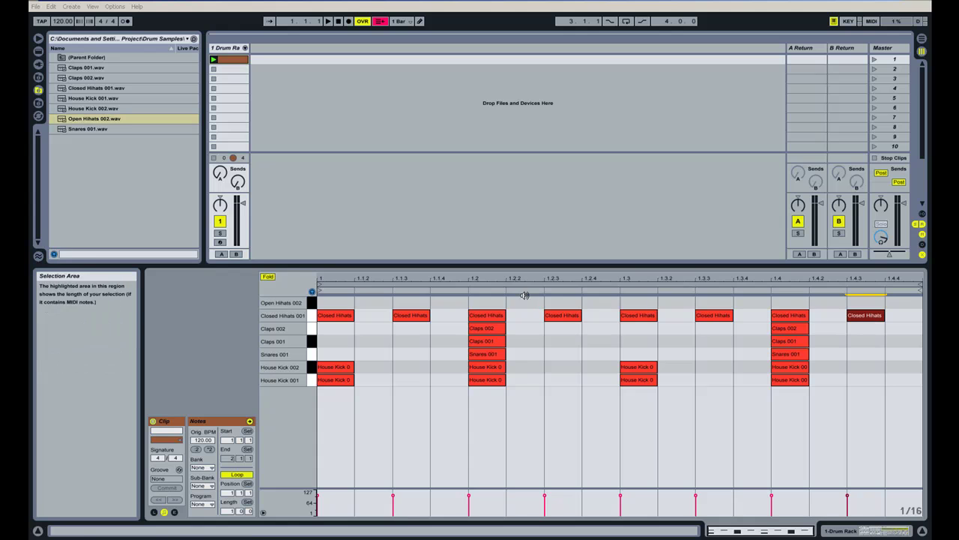
Add Open Hihats 002 notes on the off-beats 1.1.3, 1.2.3, 1.3.3 and 1.4.3
{"action": "double_click", "coordinate": [410, 302]}
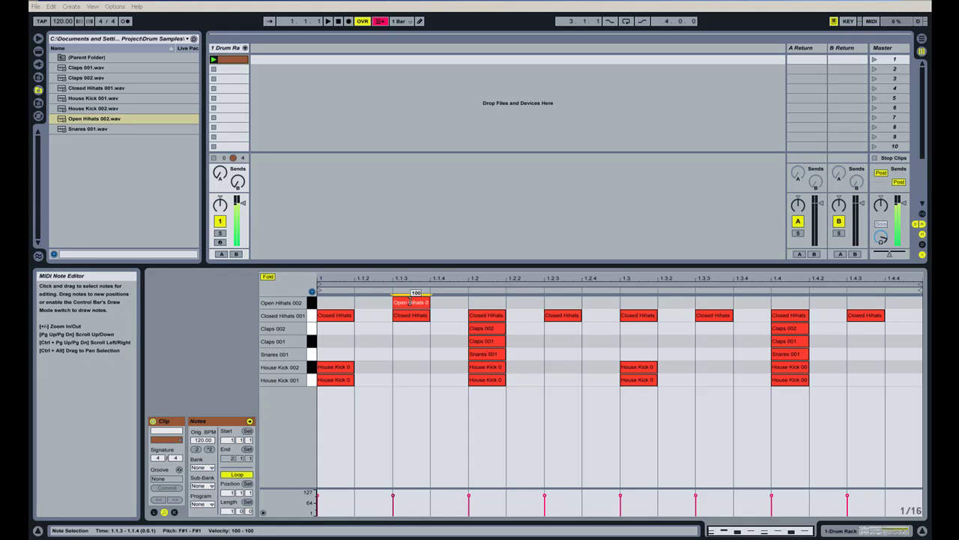
{"action": "double_click", "coordinate": [562, 303]}
{"action": "double_click", "coordinate": [716, 303]}
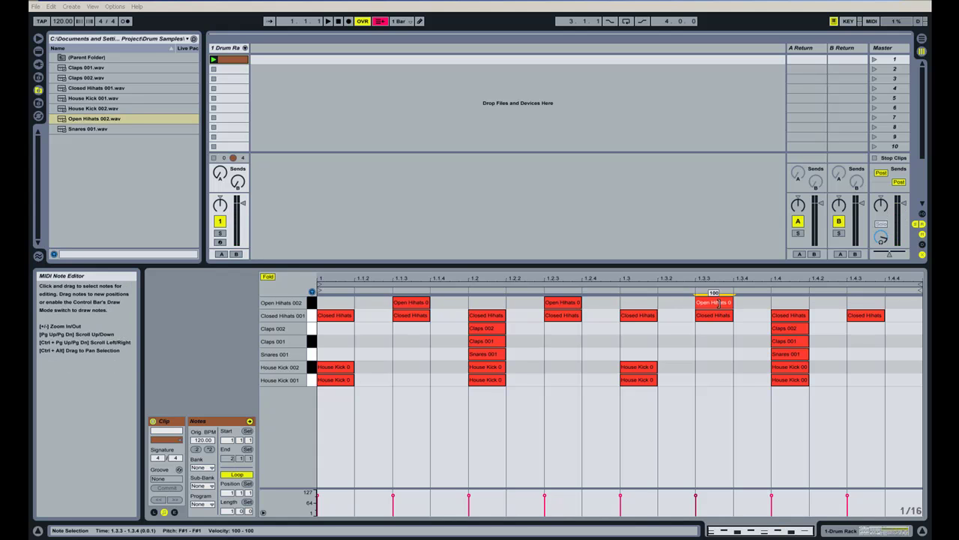
{"action": "double_click", "coordinate": [869, 302]}
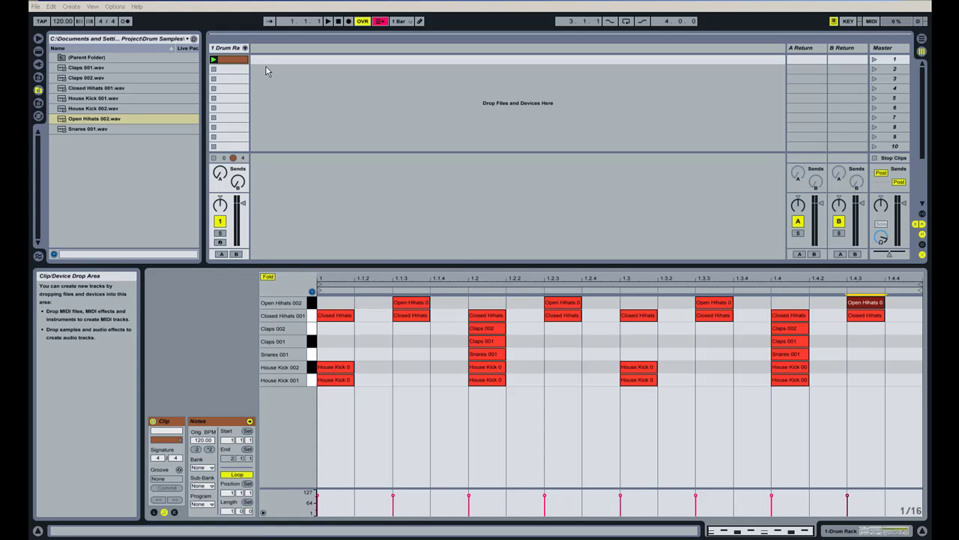
{"action": "left_click", "coordinate": [213, 59]}
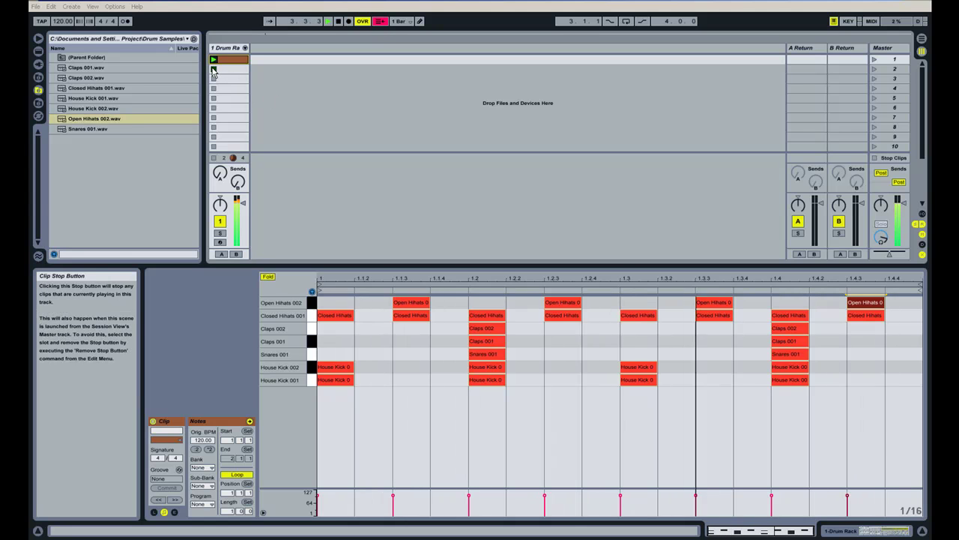
{"action": "left_click", "coordinate": [338, 21]}
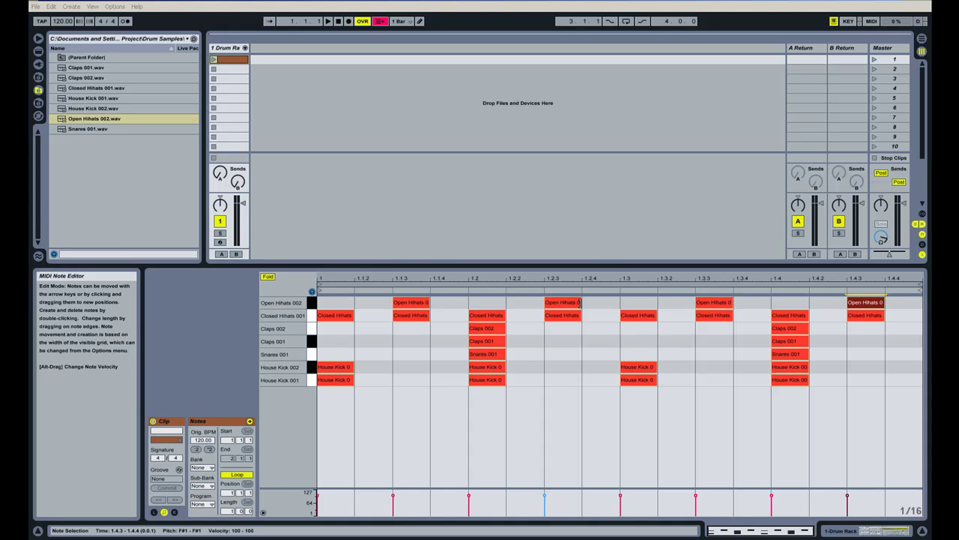
{"action": "left_click", "coordinate": [777, 357]}
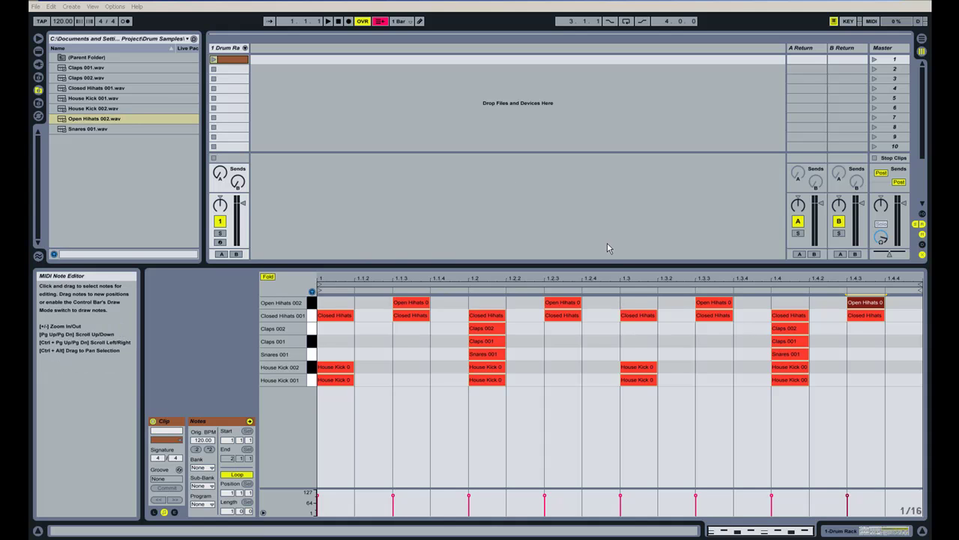
{"action": "left_click", "coordinate": [310, 72]}
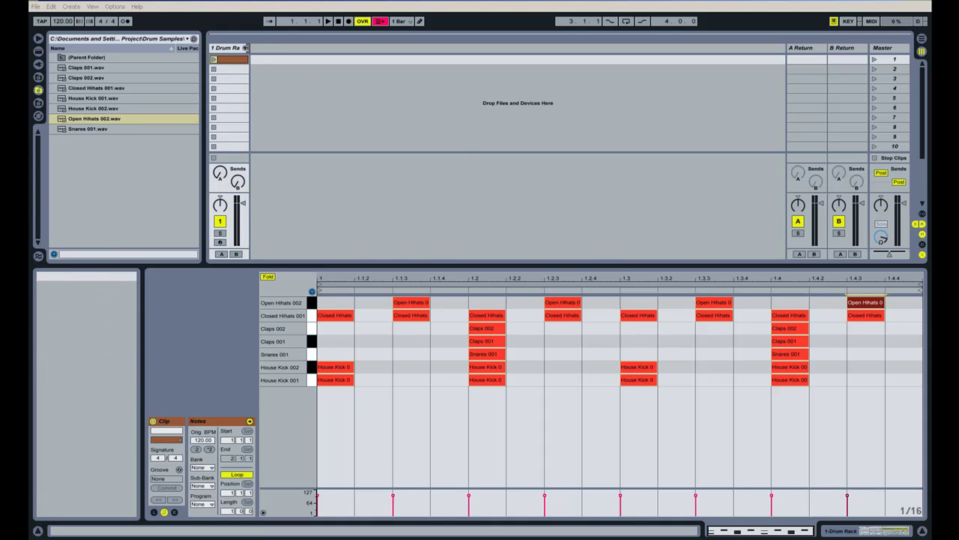
Unfold the Drum Rack chains in the mixer and start the drum clip playing
{"action": "left_click", "coordinate": [245, 48]}
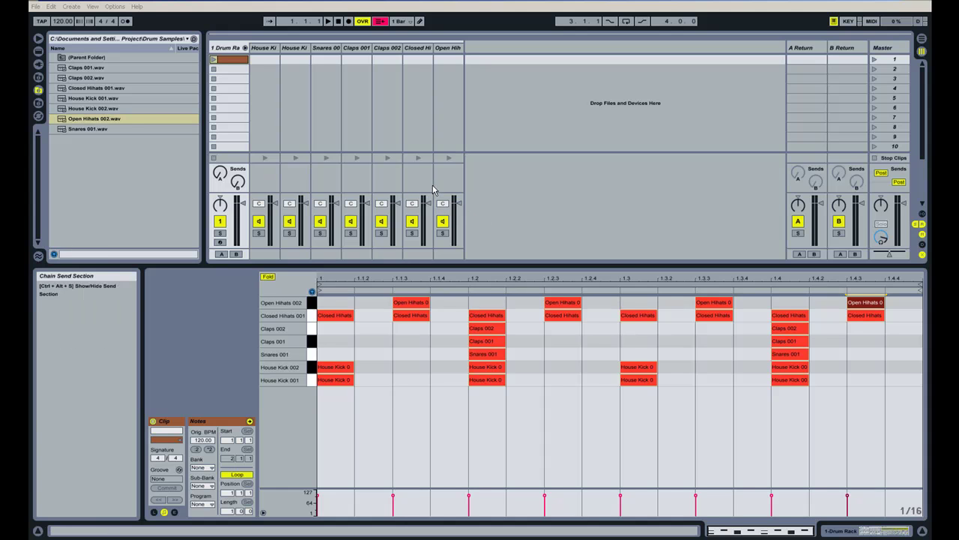
{"action": "left_click", "coordinate": [330, 23]}
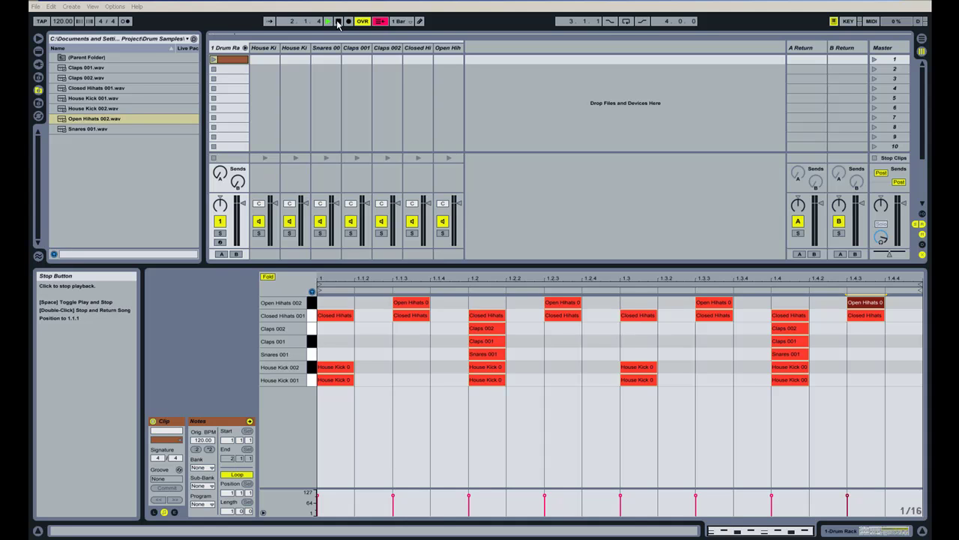
{"action": "left_click", "coordinate": [222, 60]}
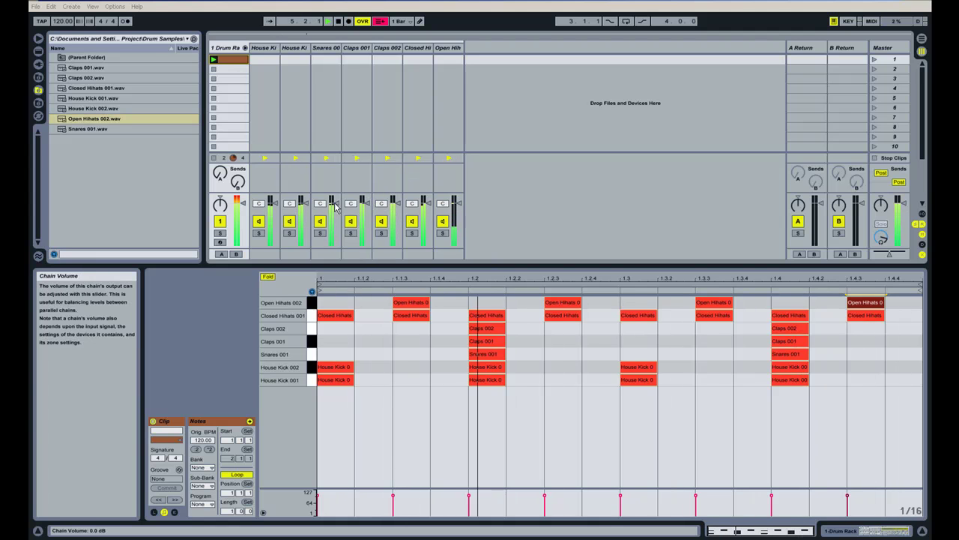
Turn down Snares, Open Hihats to about -6 dB, Closed Hihats to about -12.7 dB, and adjust the claps
{"action": "left_click_drag", "start_coordinate": [332, 199], "coordinate": [333, 213]}
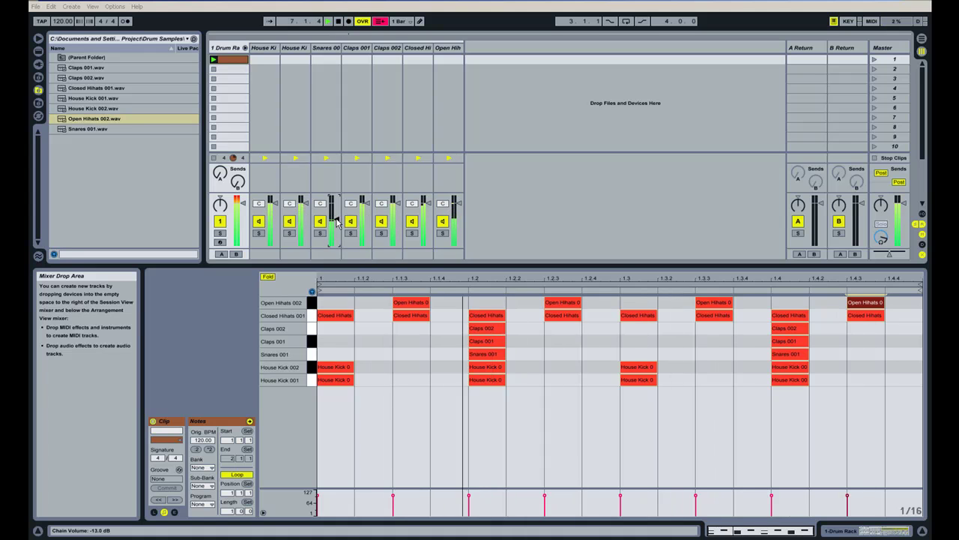
{"action": "left_click", "coordinate": [455, 203]}
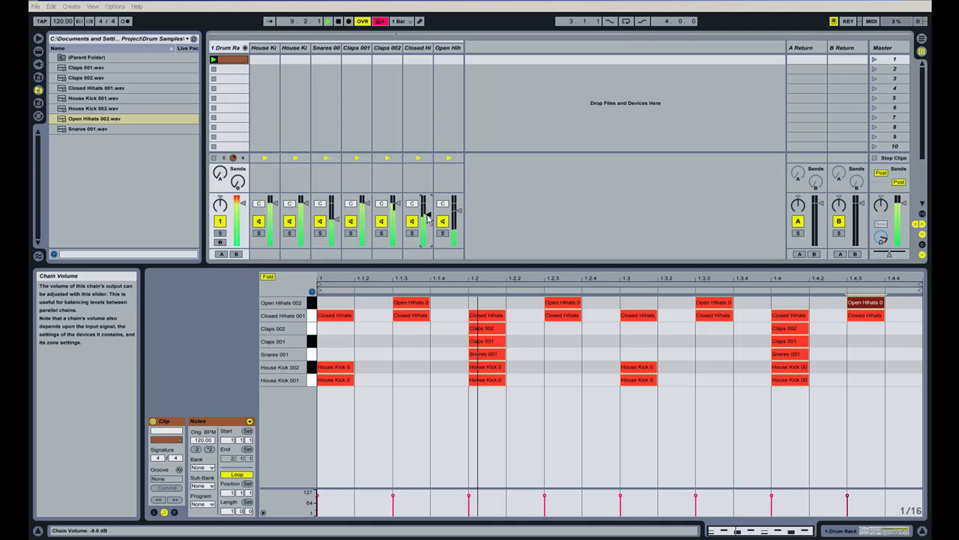
{"action": "left_click_drag", "start_coordinate": [454, 203], "coordinate": [455, 201]}
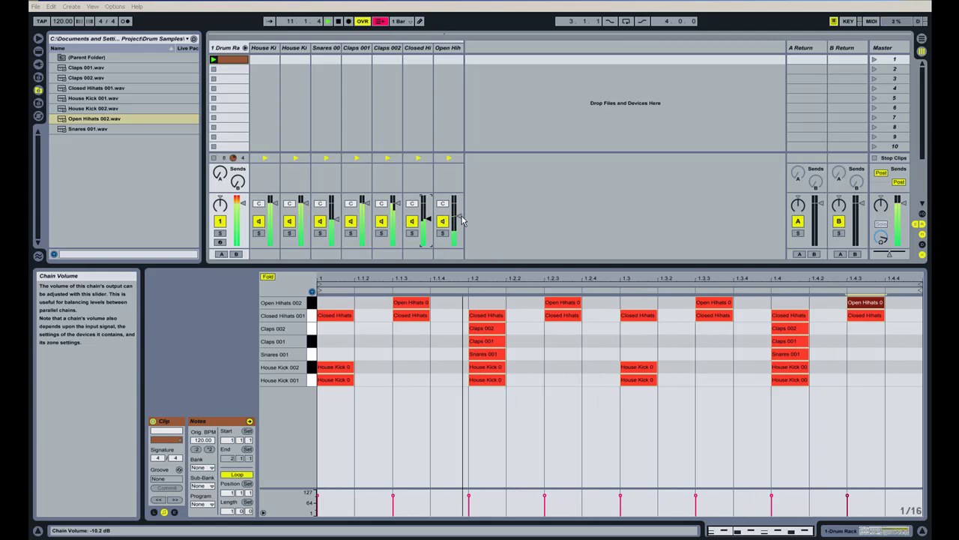
{"action": "left_click_drag", "start_coordinate": [429, 203], "coordinate": [429, 214]}
{"action": "left_click", "coordinate": [381, 210]}
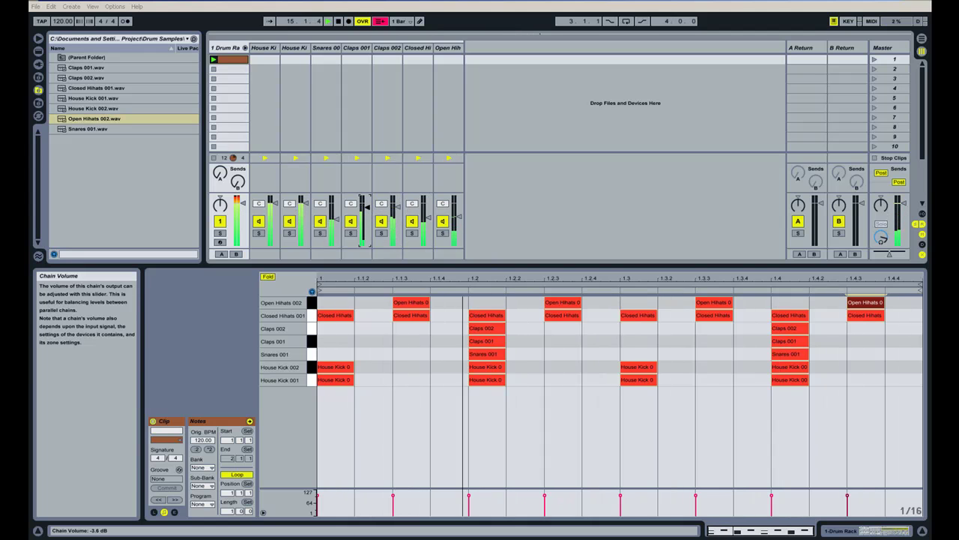
{"action": "left_click_drag", "start_coordinate": [397, 212], "coordinate": [397, 209]}
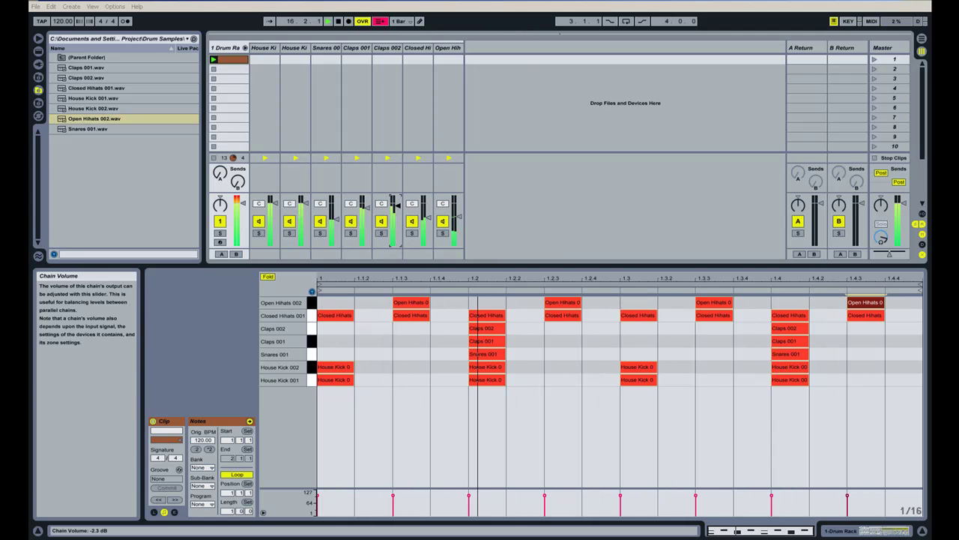
{"action": "left_click", "coordinate": [364, 206]}
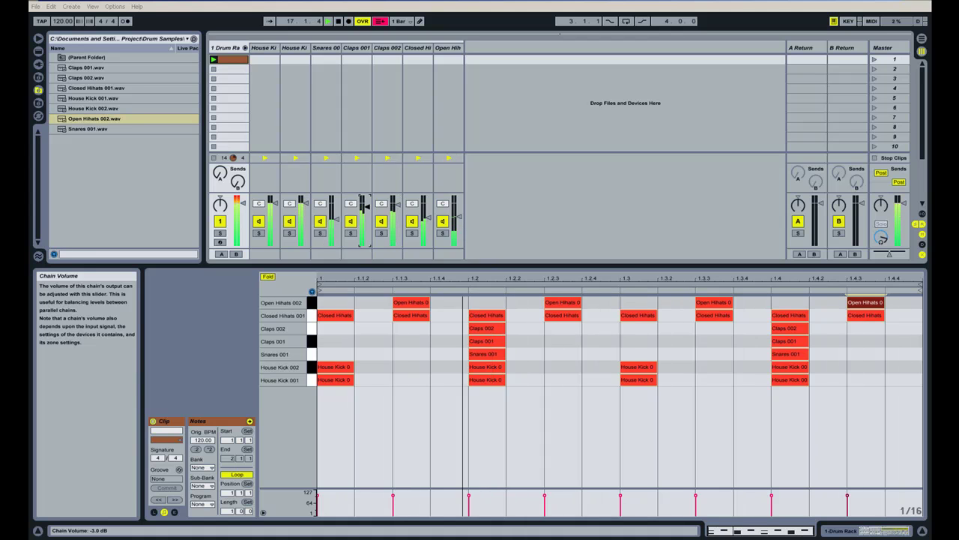
Stop playback, then create MIDI track 2 holding Operator from the Instruments browser
{"action": "double_click", "coordinate": [338, 21]}
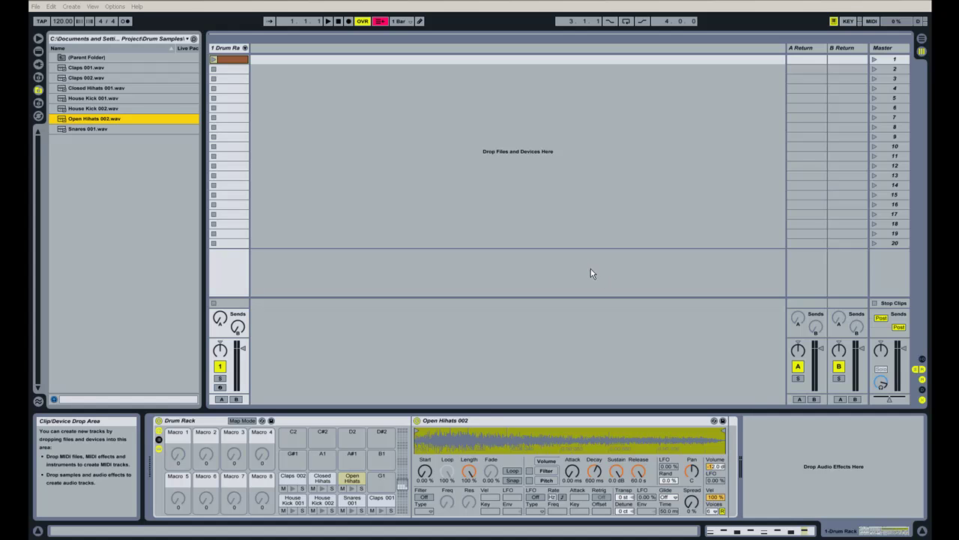
{"action": "left_click", "coordinate": [38, 51]}
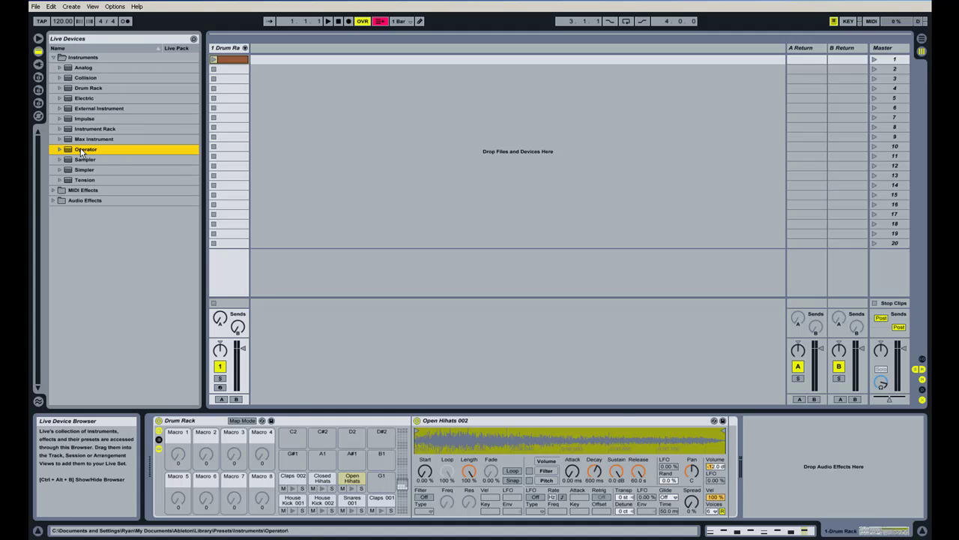
{"action": "left_click_drag", "start_coordinate": [109, 144], "coordinate": [284, 76]}
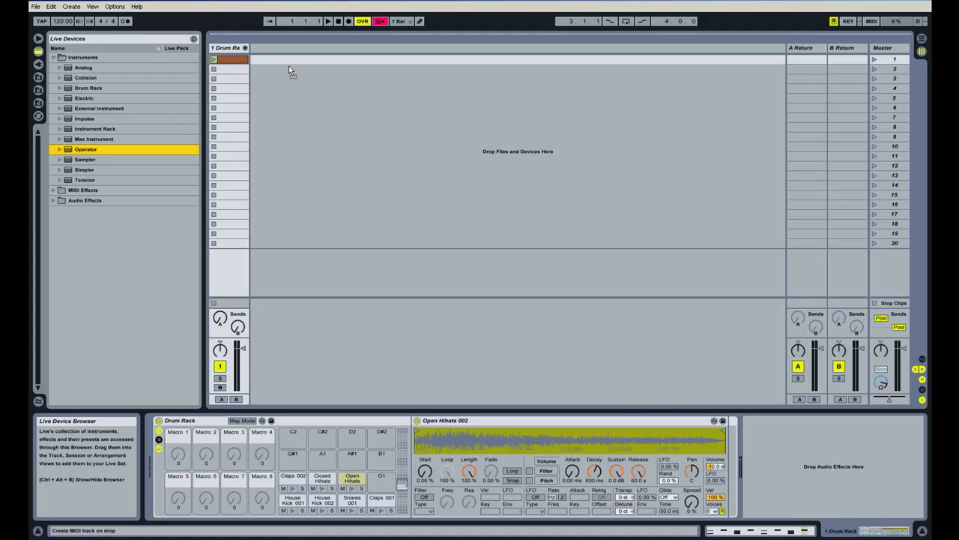
{"action": "left_click_drag", "start_coordinate": [289, 65], "coordinate": [288, 65]}
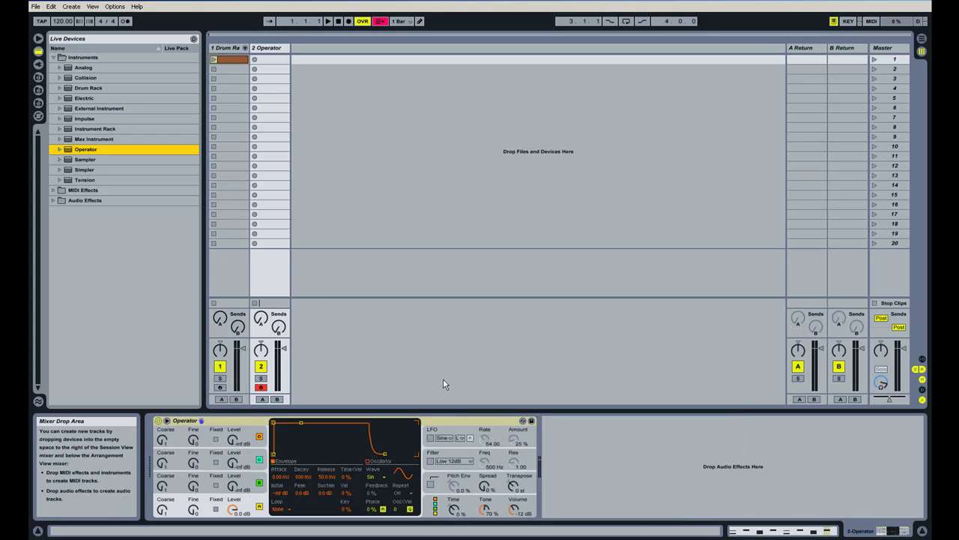
Disarm track 2 and draw F3, D#3 (to 1.1.4) and C3 (to 1.2.2) in a new clip
{"action": "left_click", "coordinate": [262, 388]}
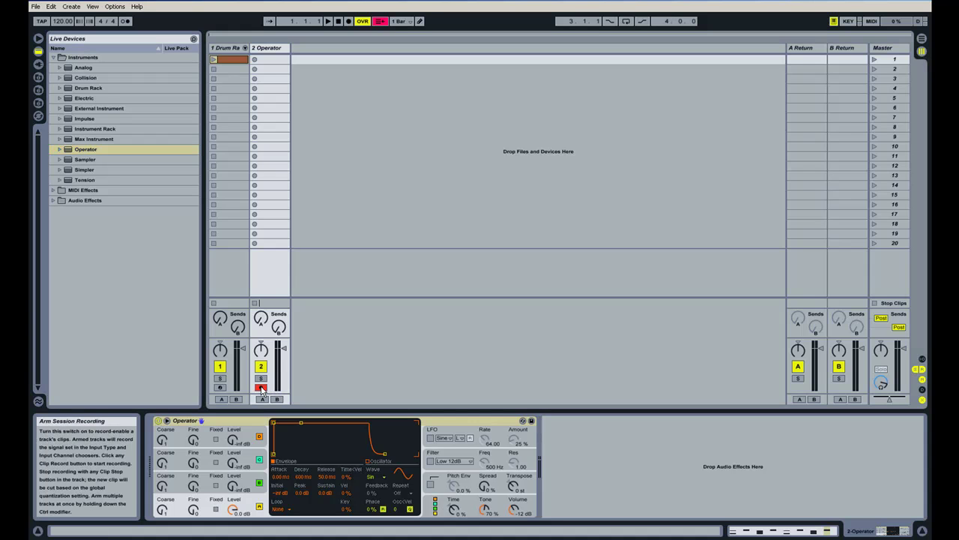
{"action": "double_click", "coordinate": [271, 62]}
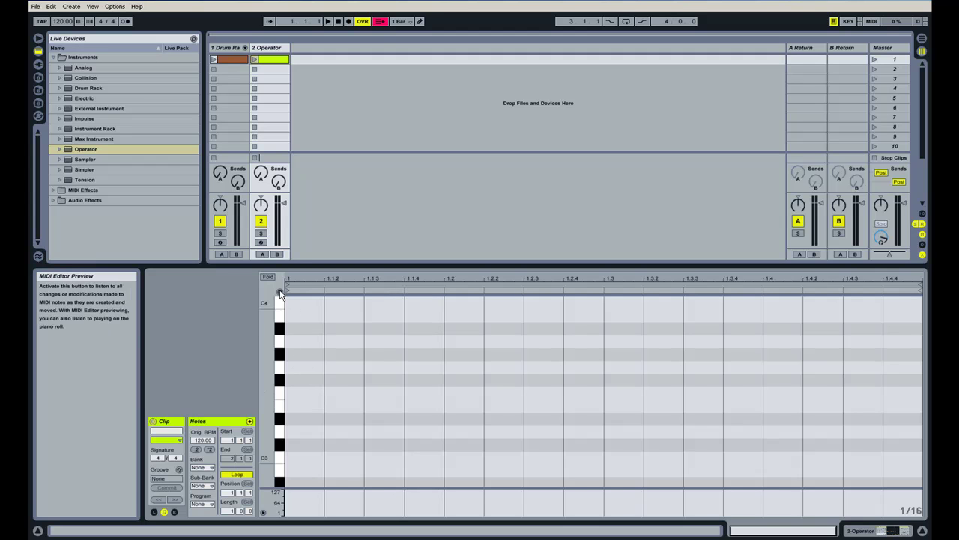
{"action": "double_click", "coordinate": [298, 393]}
{"action": "double_click", "coordinate": [346, 420]}
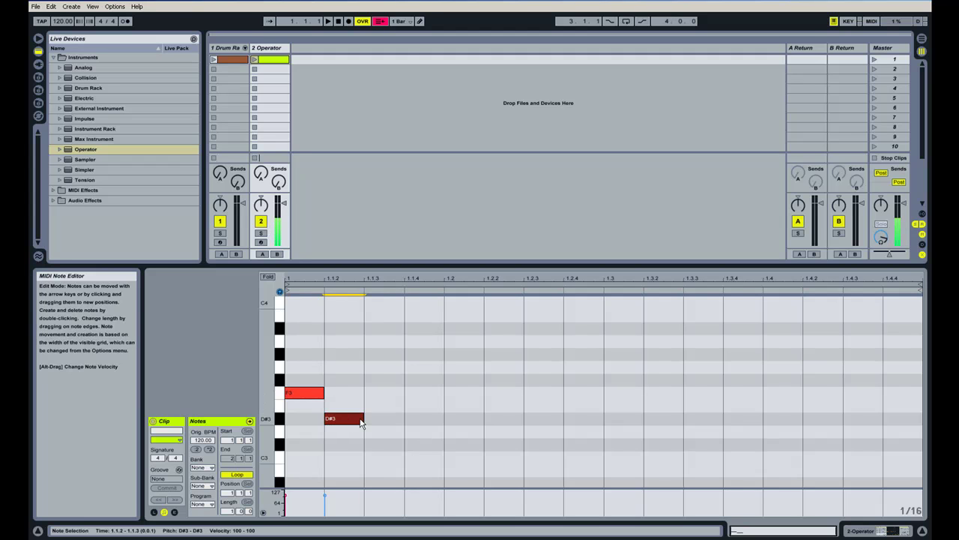
{"action": "left_click_drag", "start_coordinate": [364, 420], "coordinate": [405, 419]}
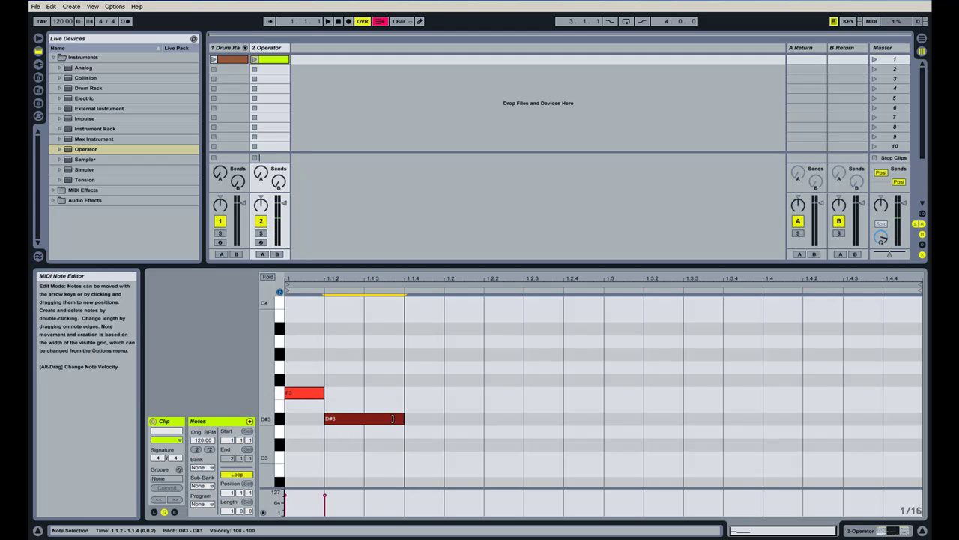
{"action": "double_click", "coordinate": [379, 458]}
{"action": "left_click_drag", "start_coordinate": [412, 456], "coordinate": [485, 457]}
Copy the three-note riff further along the bar and switch to the piano chords web page
{"action": "left_click_drag", "start_coordinate": [471, 338], "coordinate": [331, 448]}
{"action": "key", "text": "ctrl+a"}
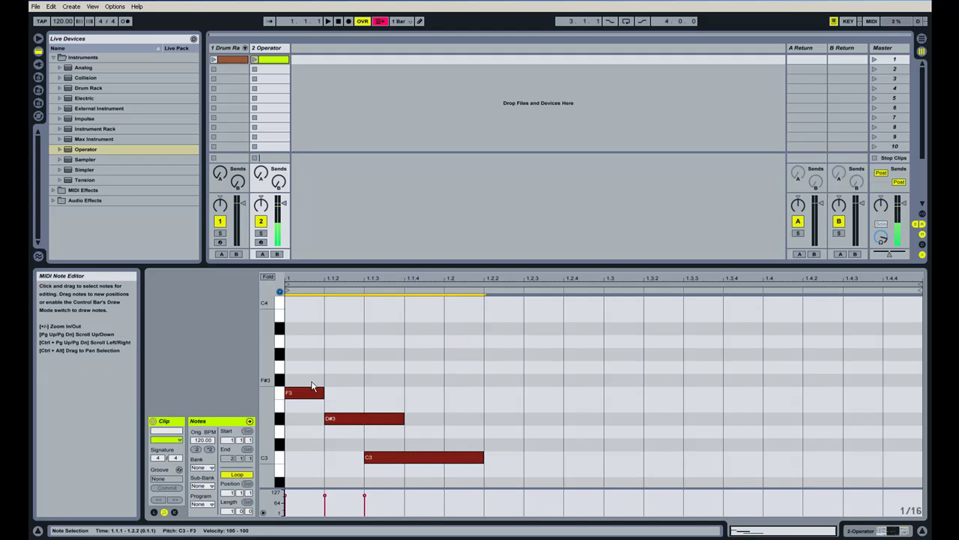
{"action": "left_click_drag", "start_coordinate": [318, 393], "coordinate": [780, 397], "text": "ctrl"}
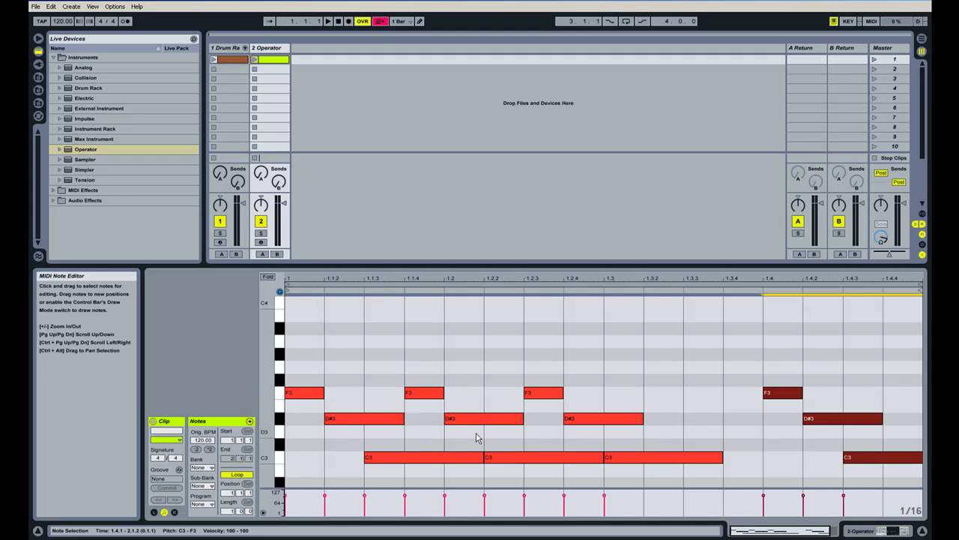
{"action": "scroll", "coordinate": [646, 384], "scroll_direction": "down", "scroll_amount": 1}
{"action": "scroll", "coordinate": [647, 384], "scroll_direction": "down", "scroll_amount": 1}
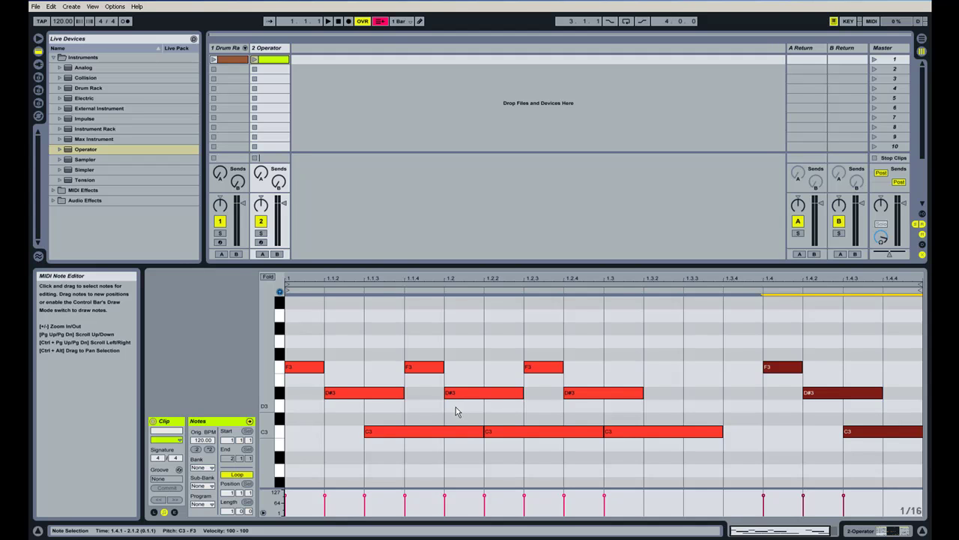
{"action": "key", "text": "alt+Tab"}
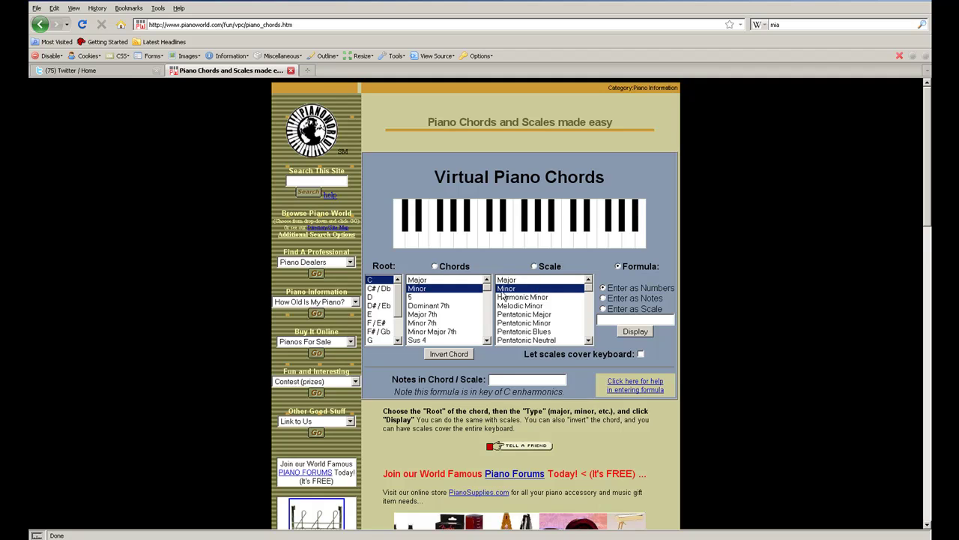
With root C, view the C minor and C major chords, ending on the C major scale
{"action": "left_click", "coordinate": [488, 300]}
{"action": "left_click_drag", "start_coordinate": [487, 303], "coordinate": [485, 282]}
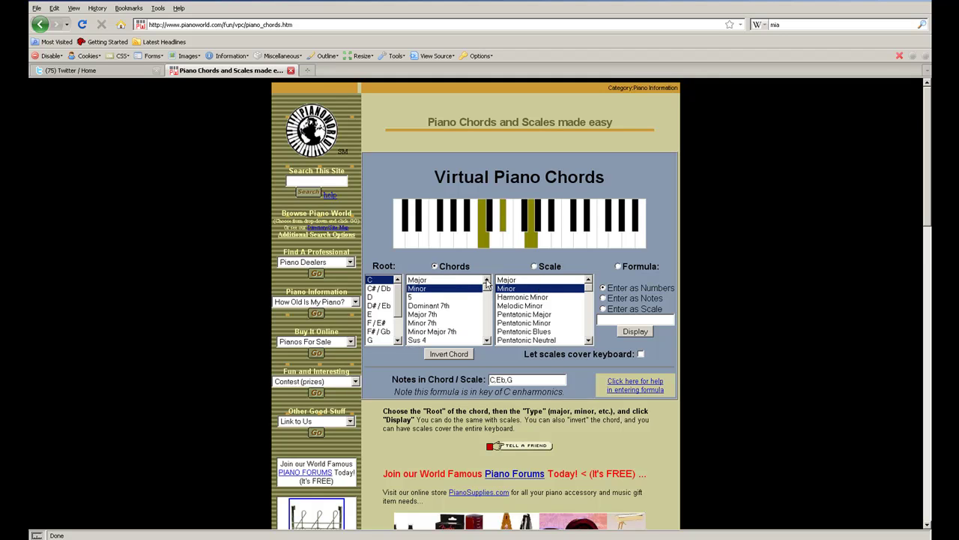
{"action": "left_click", "coordinate": [372, 280]}
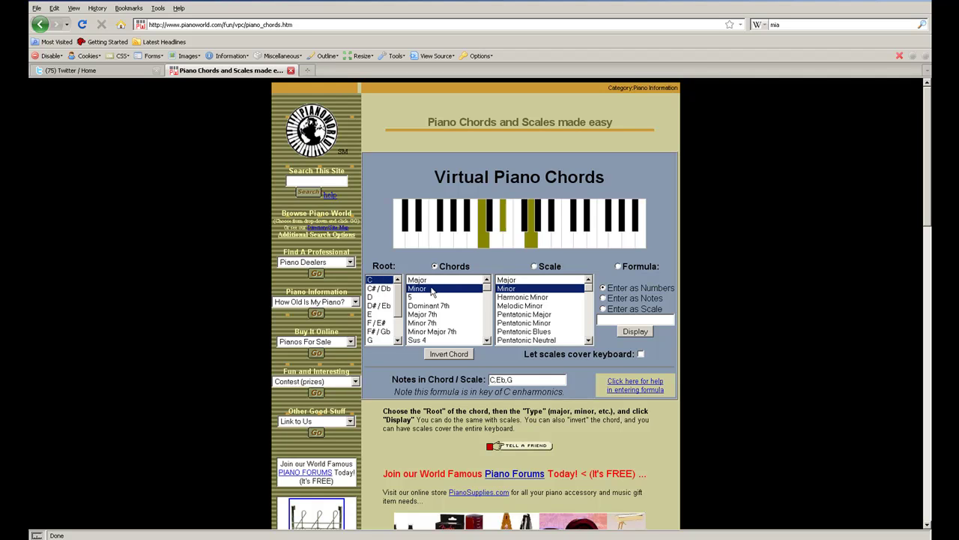
{"action": "left_click", "coordinate": [526, 281]}
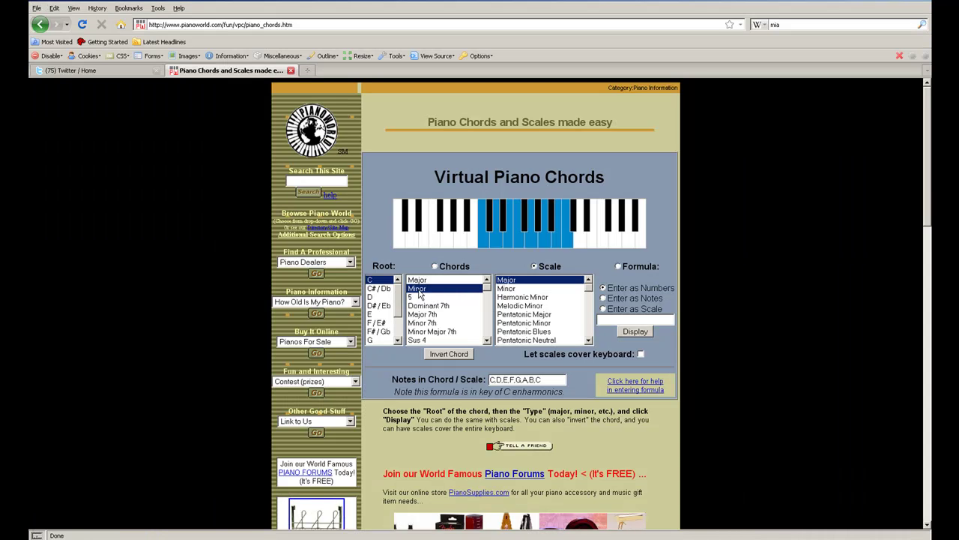
{"action": "left_click", "coordinate": [444, 280]}
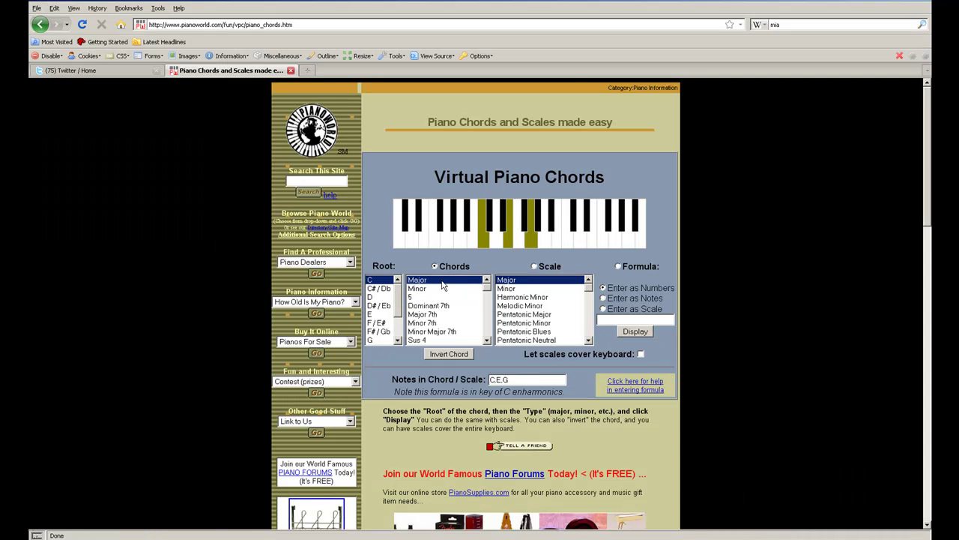
{"action": "left_click", "coordinate": [516, 281]}
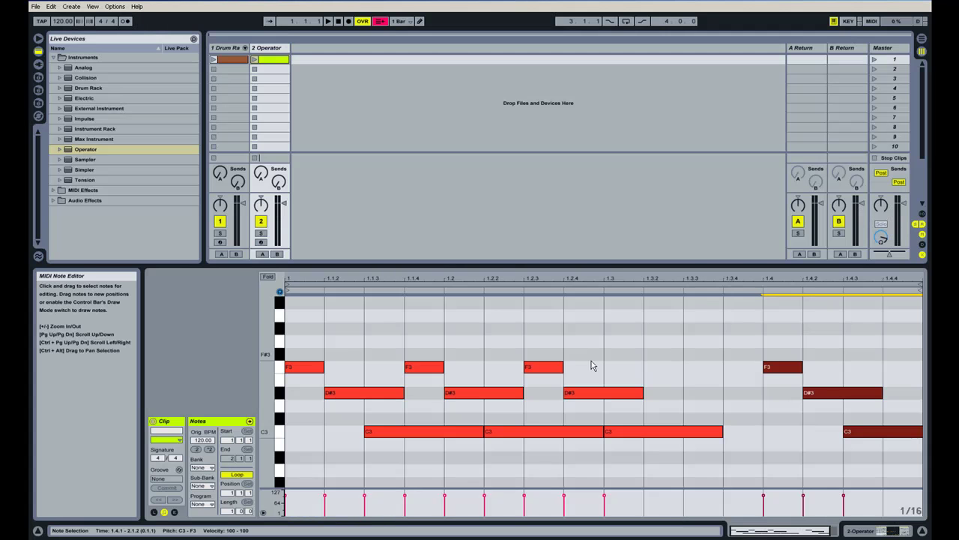
Play and stop the bassline clip, then show track 2's Operator device view
{"action": "left_click", "coordinate": [255, 60]}
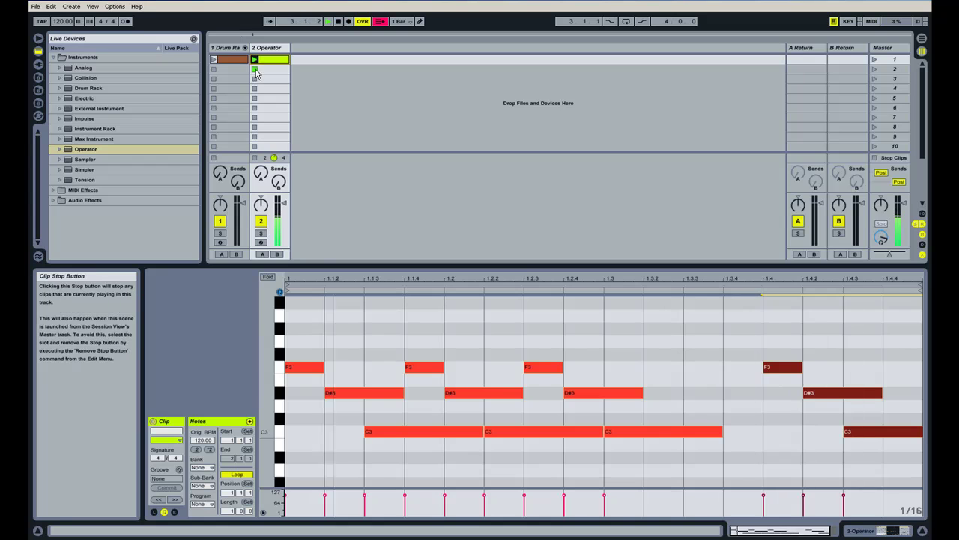
{"action": "left_click", "coordinate": [255, 70]}
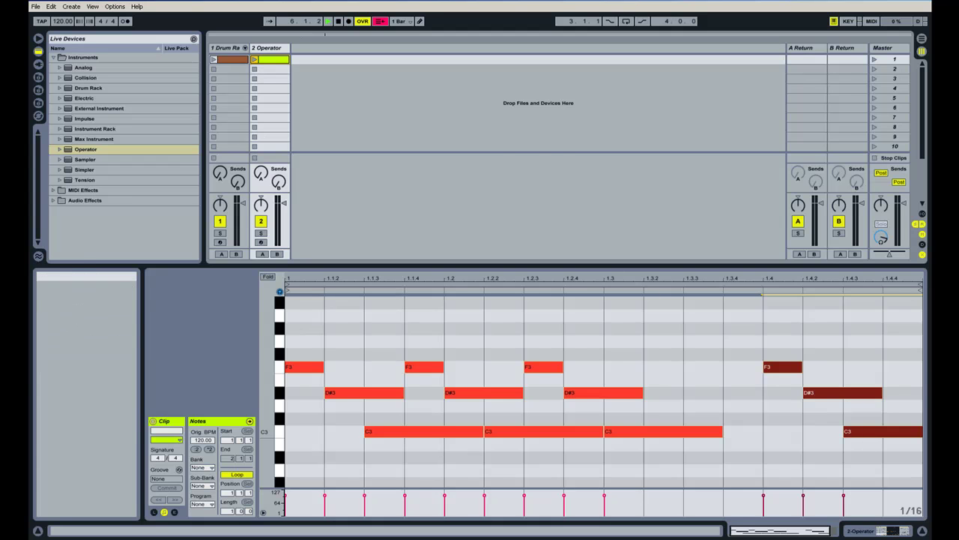
{"action": "left_click", "coordinate": [887, 532]}
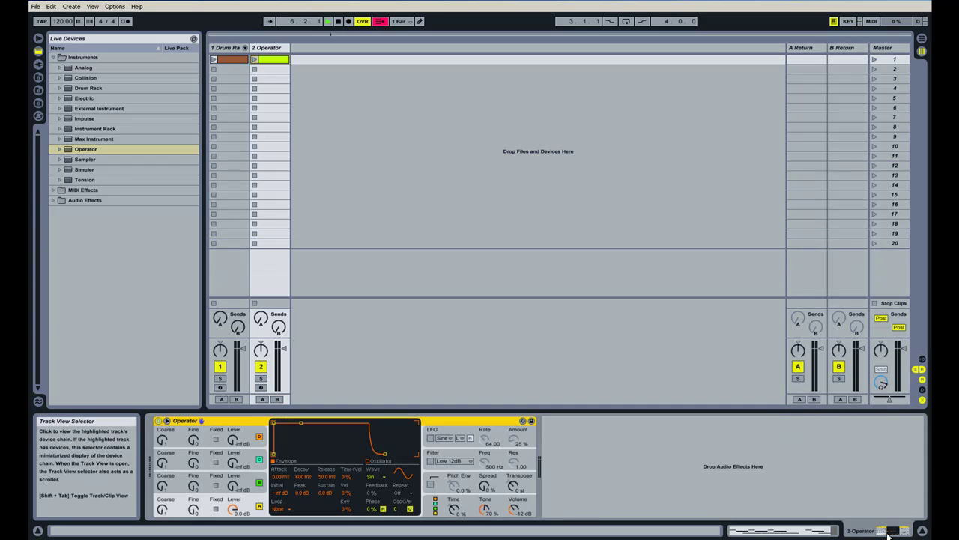
Hot-swap Operator for the Synth Bass preset Bass-Decider and launch the track 2 bassline clip
{"action": "left_click", "coordinate": [523, 421]}
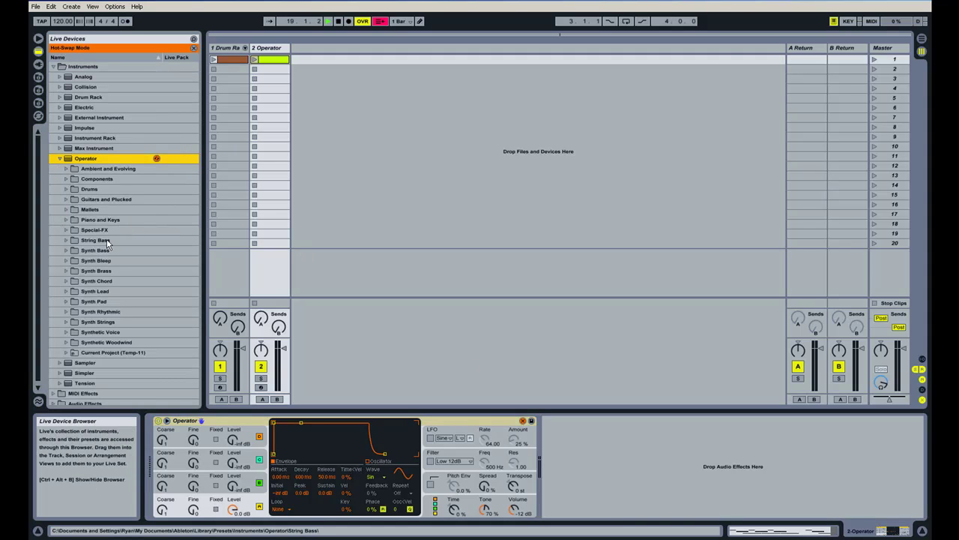
{"action": "left_click", "coordinate": [67, 250]}
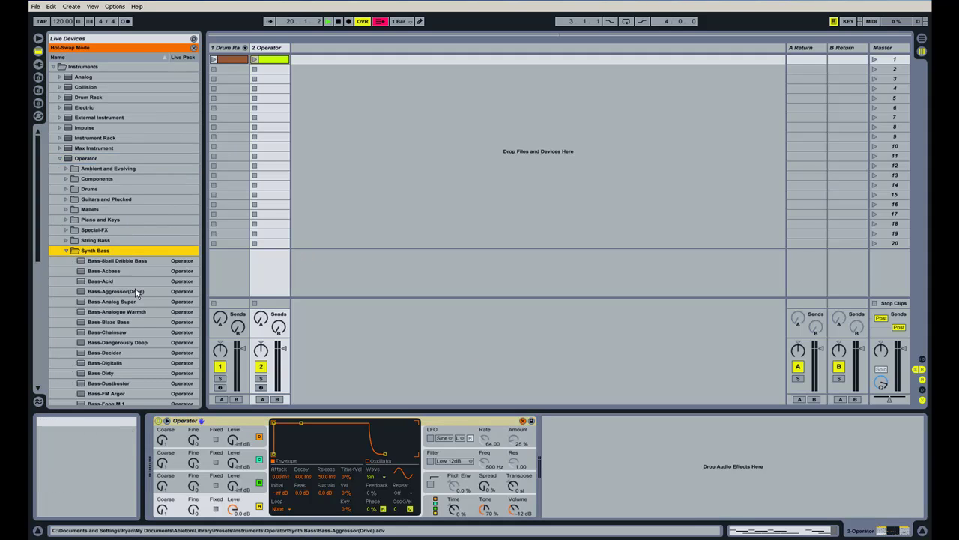
{"action": "scroll", "coordinate": [168, 316], "scroll_direction": "down", "scroll_amount": 3}
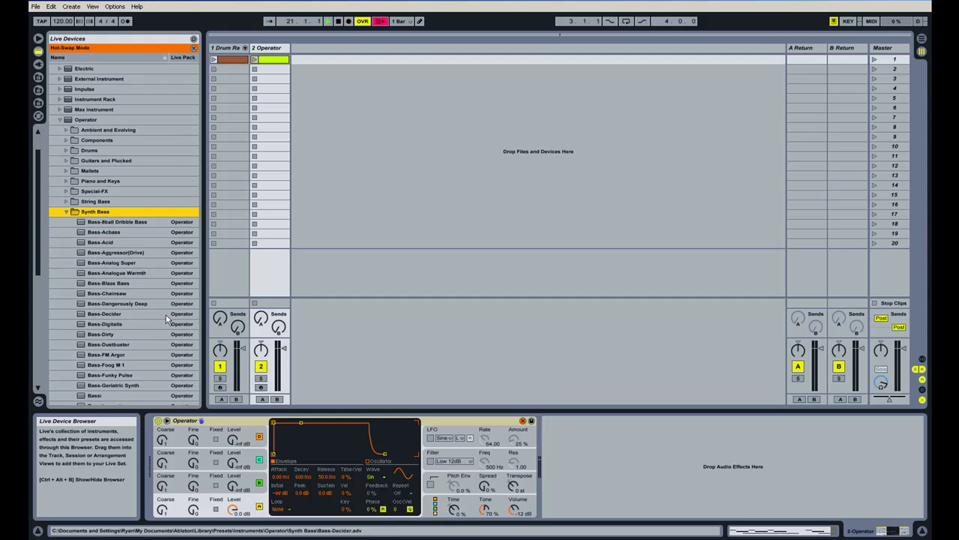
{"action": "left_click", "coordinate": [161, 314]}
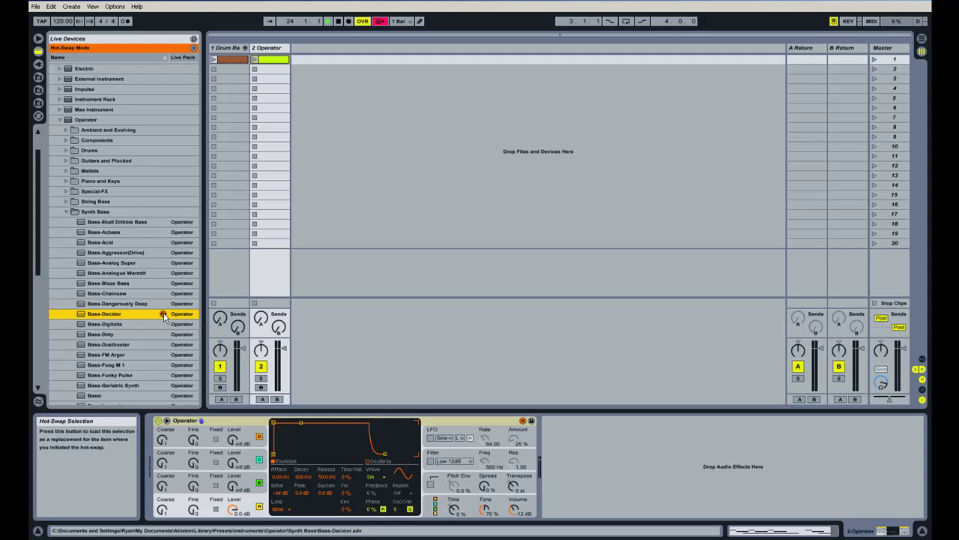
{"action": "left_click", "coordinate": [164, 315]}
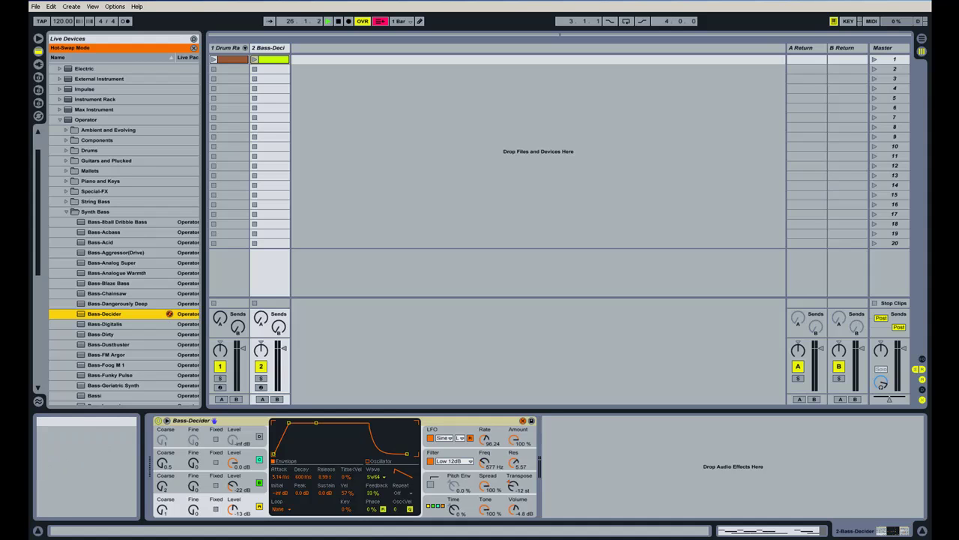
{"action": "left_click", "coordinate": [255, 59]}
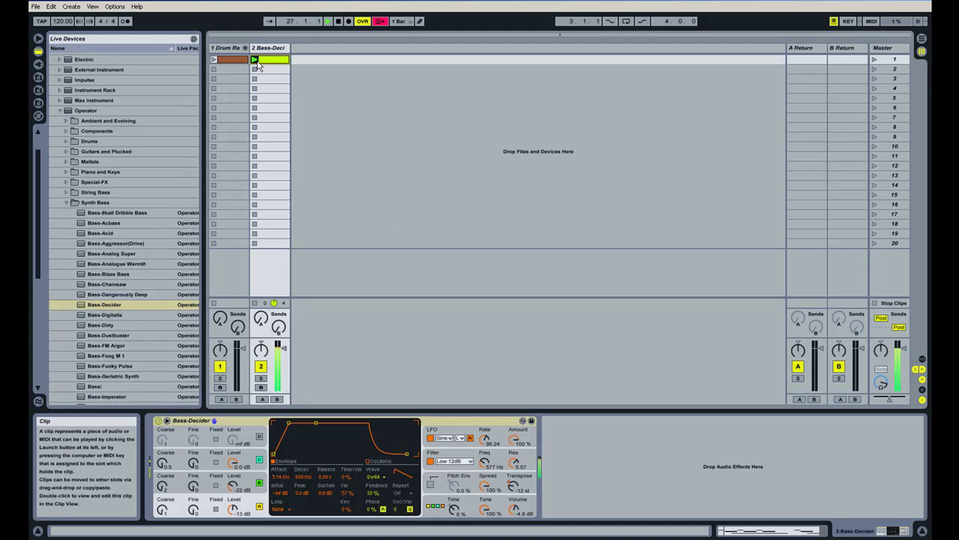
Launch scene 1 so drums and Bass-Decider play together, then stop playback
{"action": "left_click", "coordinate": [337, 24]}
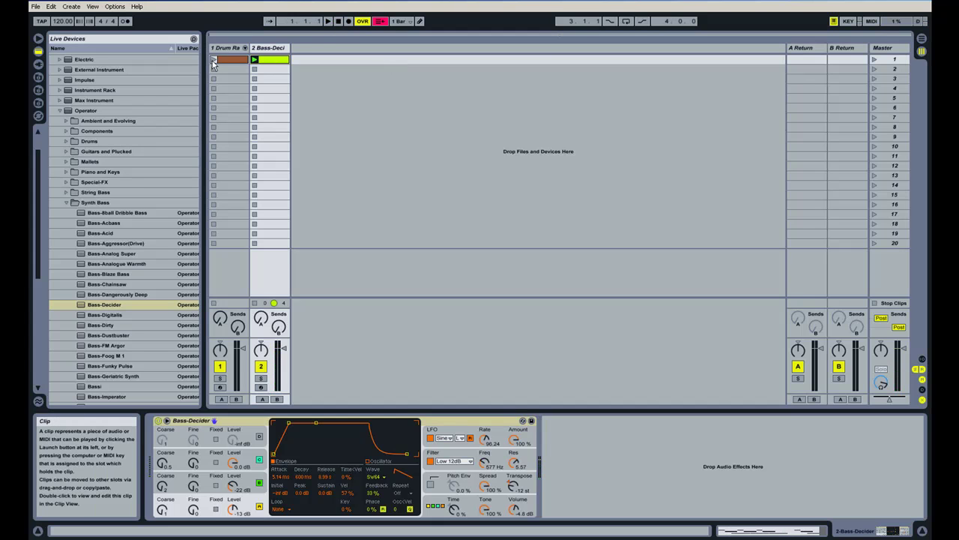
{"action": "left_click", "coordinate": [874, 60]}
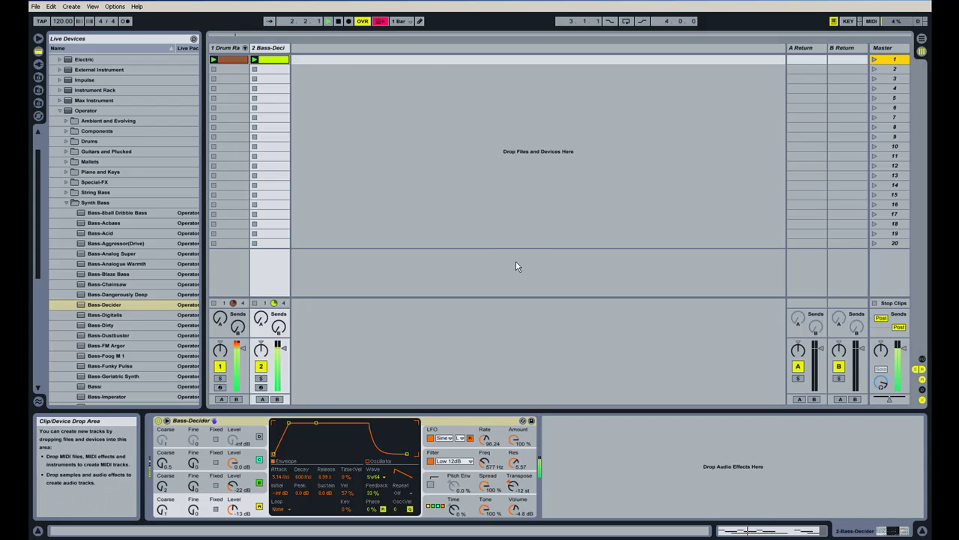
{"action": "key", "text": "space"}
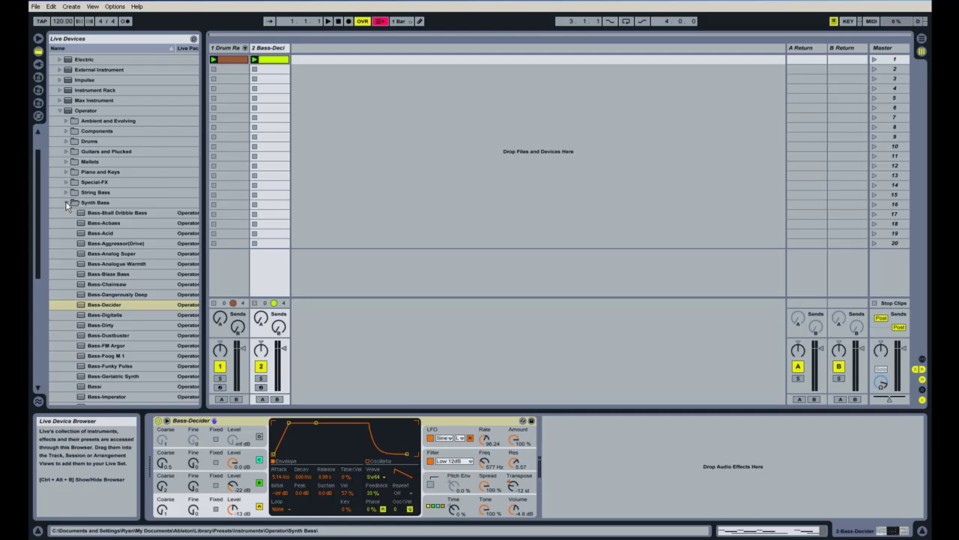
Insert a Saturator after Bass-Decider on track 2 and lower its output slightly
{"action": "left_click", "coordinate": [95, 203]}
{"action": "left_click", "coordinate": [59, 110]}
{"action": "left_click", "coordinate": [53, 161]}
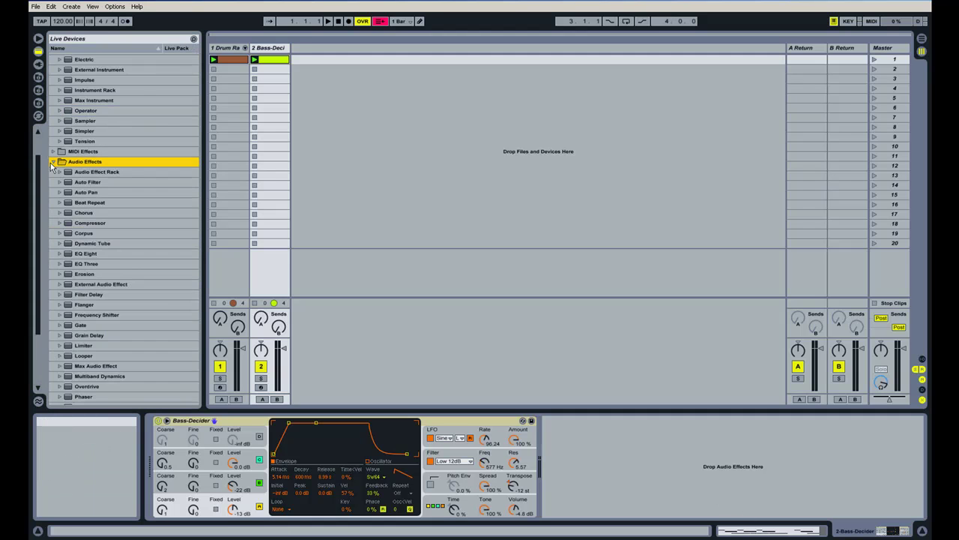
{"action": "scroll", "coordinate": [161, 292], "scroll_direction": "down", "scroll_amount": 2}
{"action": "scroll", "coordinate": [158, 290], "scroll_direction": "down", "scroll_amount": 2}
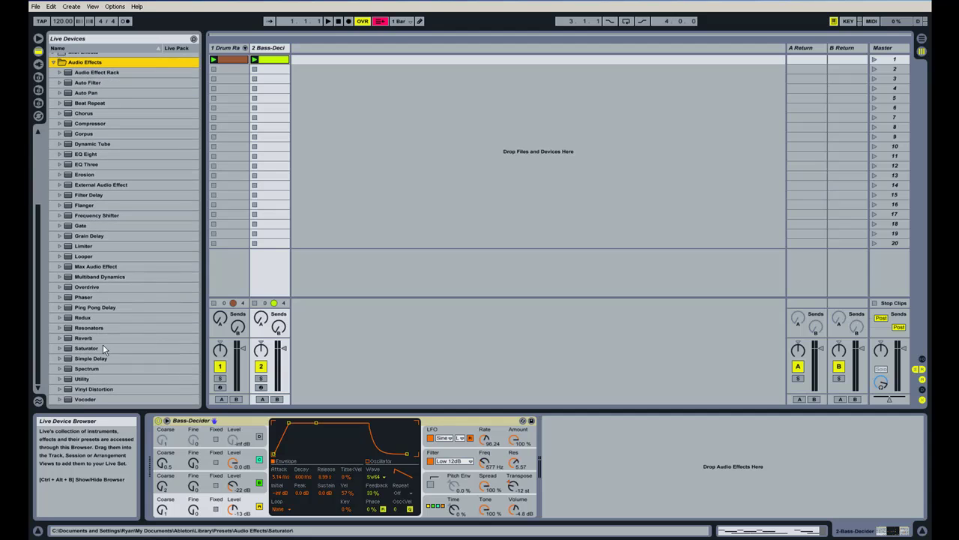
{"action": "left_click_drag", "start_coordinate": [103, 348], "coordinate": [276, 56]}
{"action": "left_click_drag", "start_coordinate": [712, 468], "coordinate": [719, 470]}
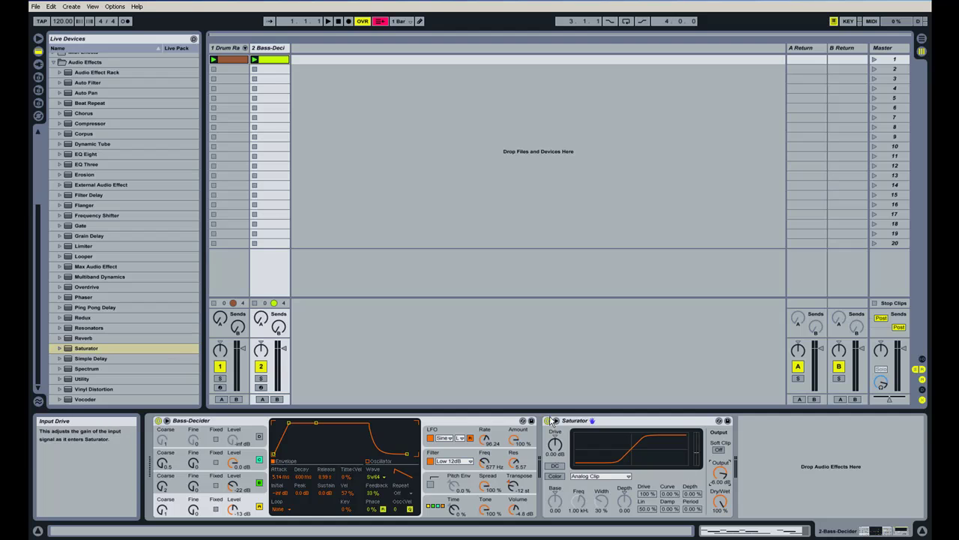
Play the bassline while raising the Saturator Drive to 12 dB, then stop
{"action": "left_click", "coordinate": [255, 59]}
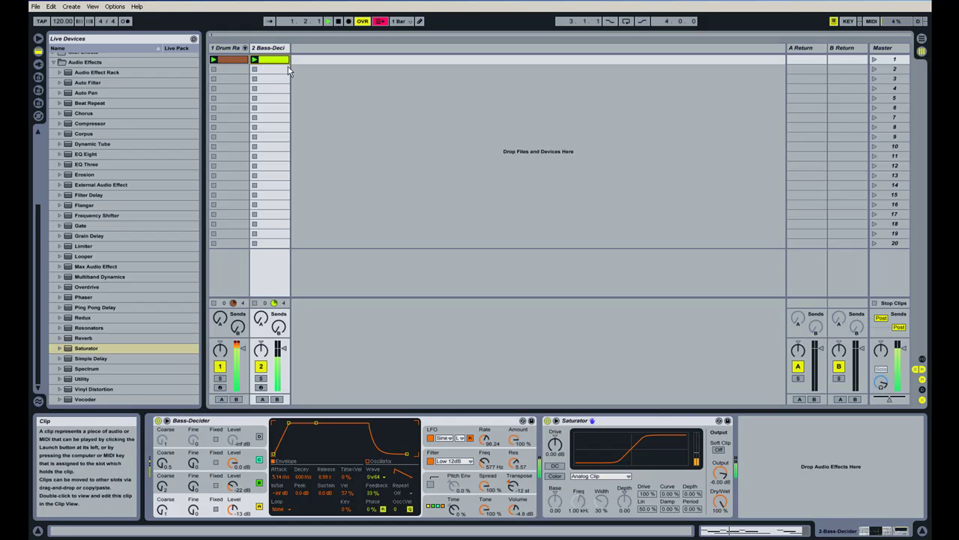
{"action": "left_click_drag", "start_coordinate": [557, 439], "coordinate": [556, 414]}
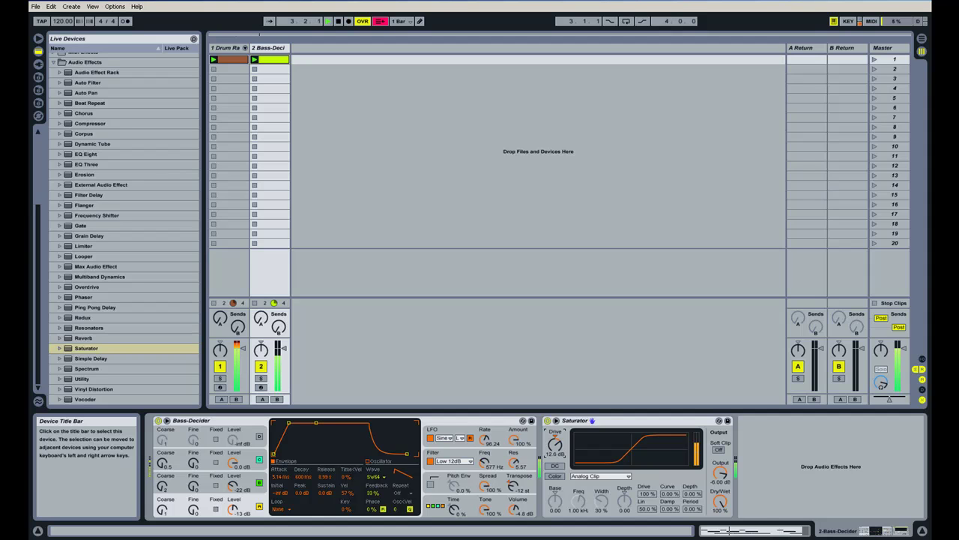
{"action": "left_click", "coordinate": [339, 22]}
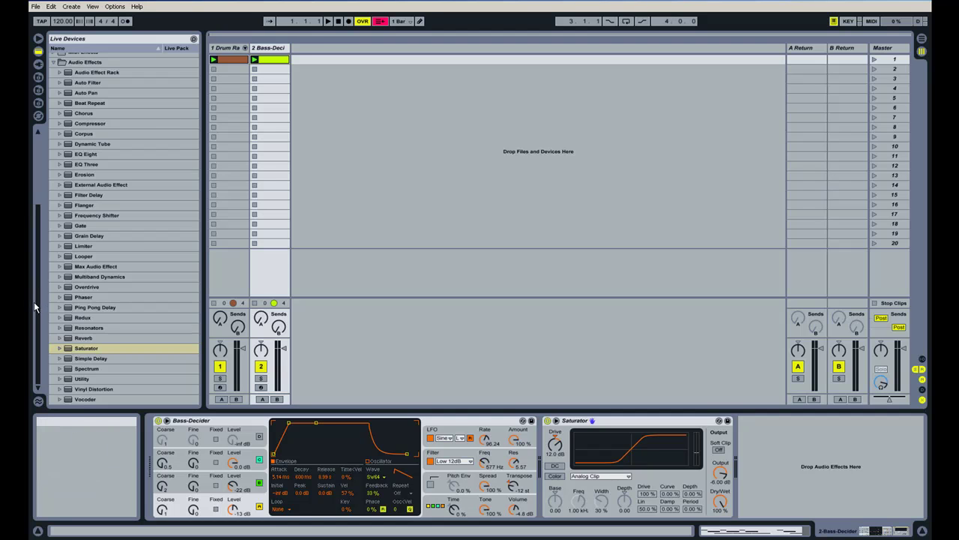
Add a Compressor after the Saturator with external sidechain fed from 1-Drum Rack
{"action": "mouse_move", "coordinate": [36, 302]}
{"action": "left_mouse_down"}
{"action": "mouse_move", "coordinate": [36, 291]}
{"action": "mouse_move", "coordinate": [36, 315]}
{"action": "left_mouse_up"}
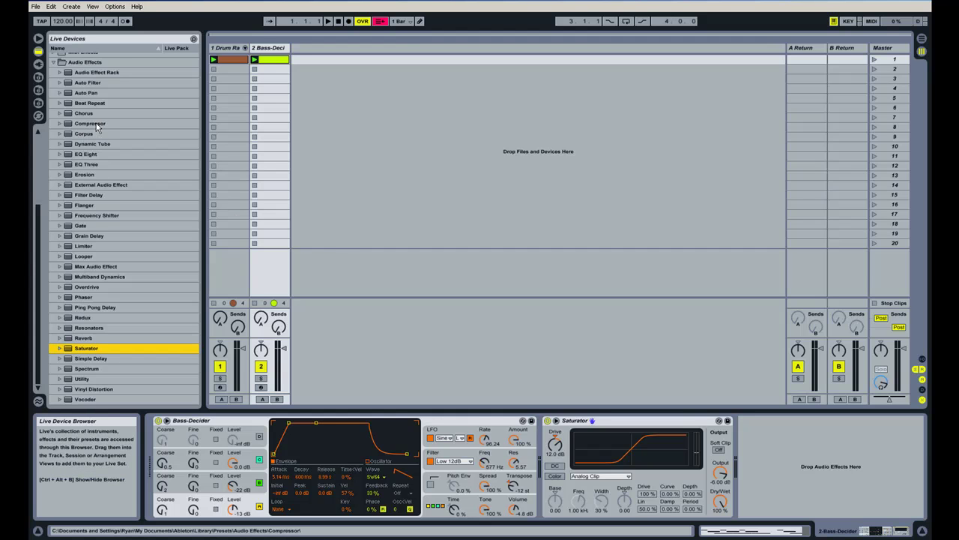
{"action": "left_click_drag", "start_coordinate": [98, 126], "coordinate": [276, 55]}
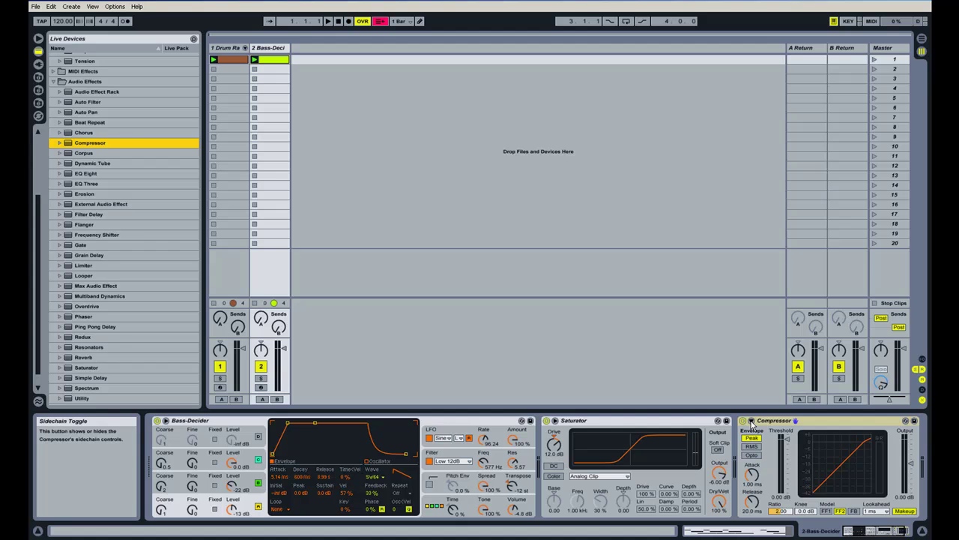
{"action": "left_click", "coordinate": [752, 422]}
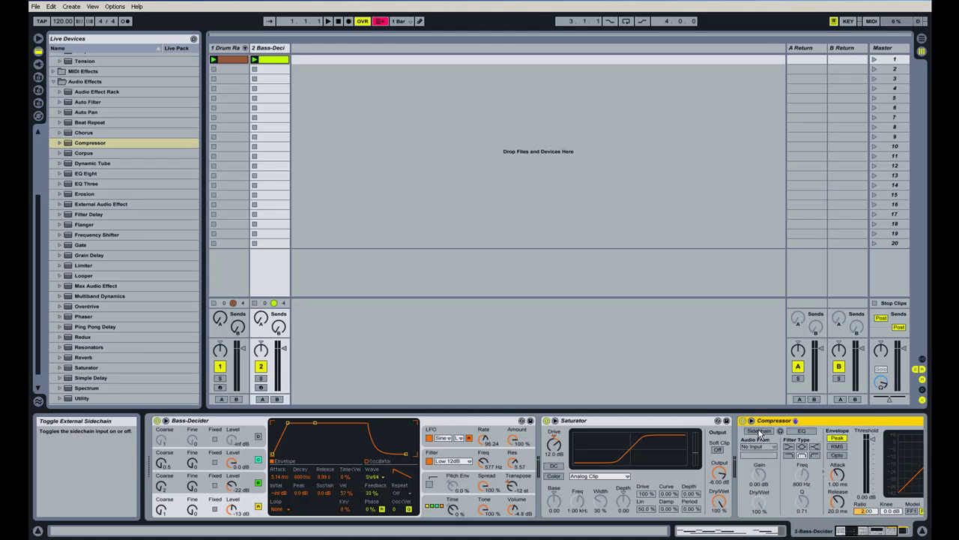
{"action": "left_click", "coordinate": [760, 431]}
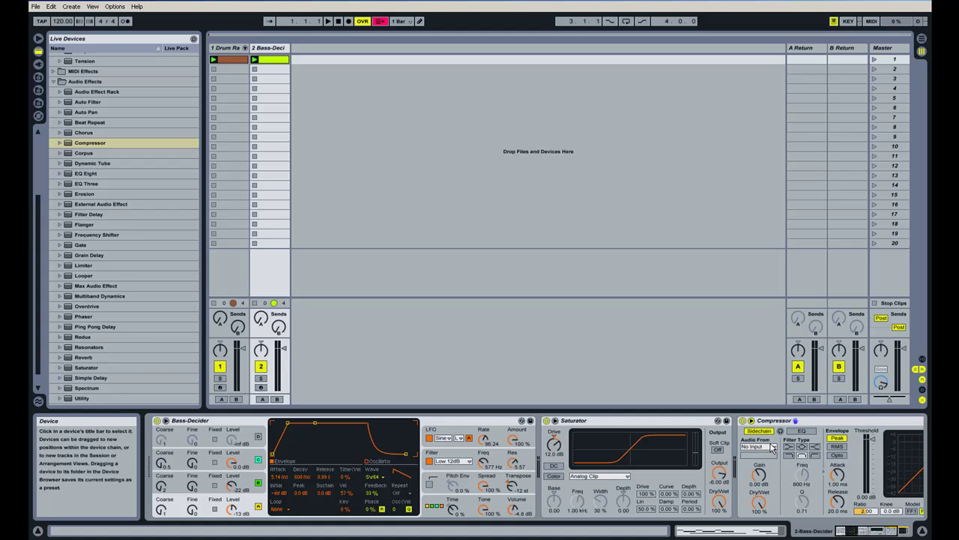
{"action": "left_click", "coordinate": [772, 448]}
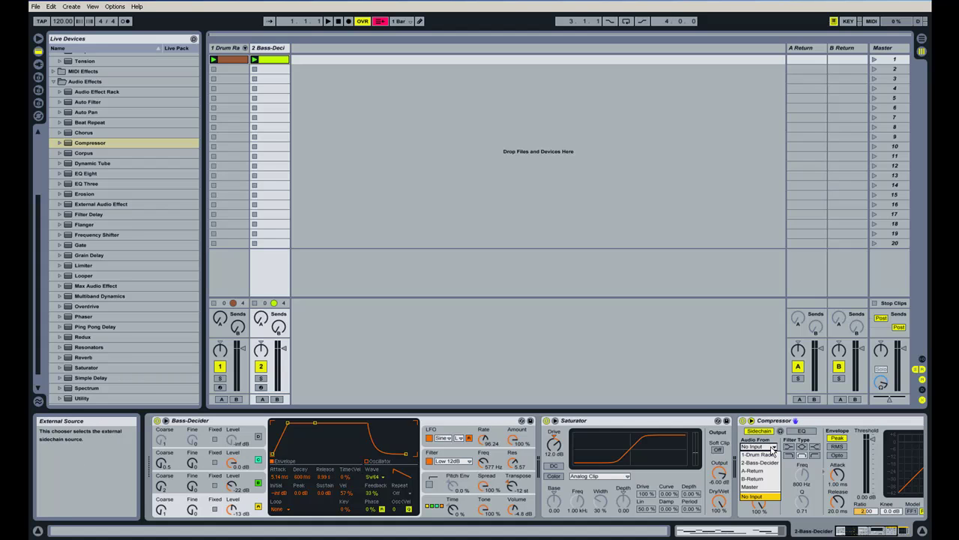
{"action": "left_click", "coordinate": [772, 455]}
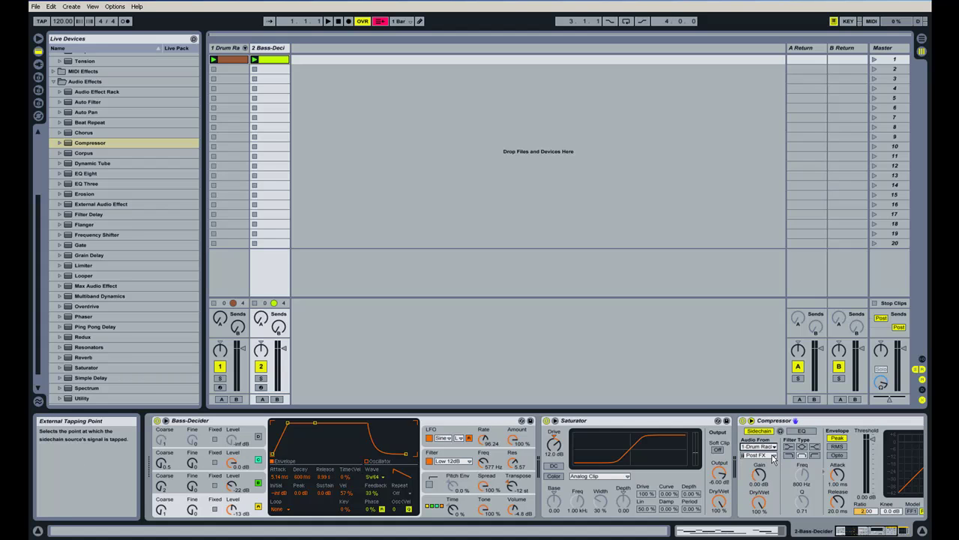